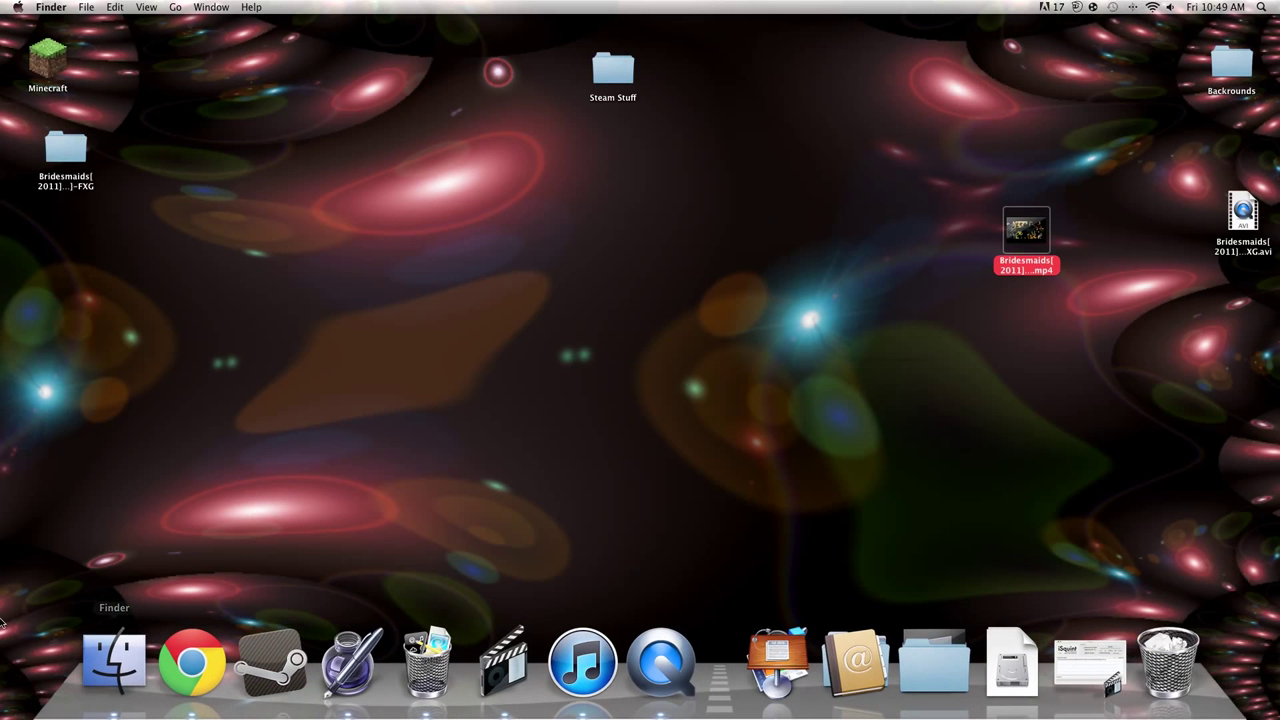
pyautogui.click(660, 269)
pyautogui.moveTo(659, 269); pyautogui.dragTo(934, 467)
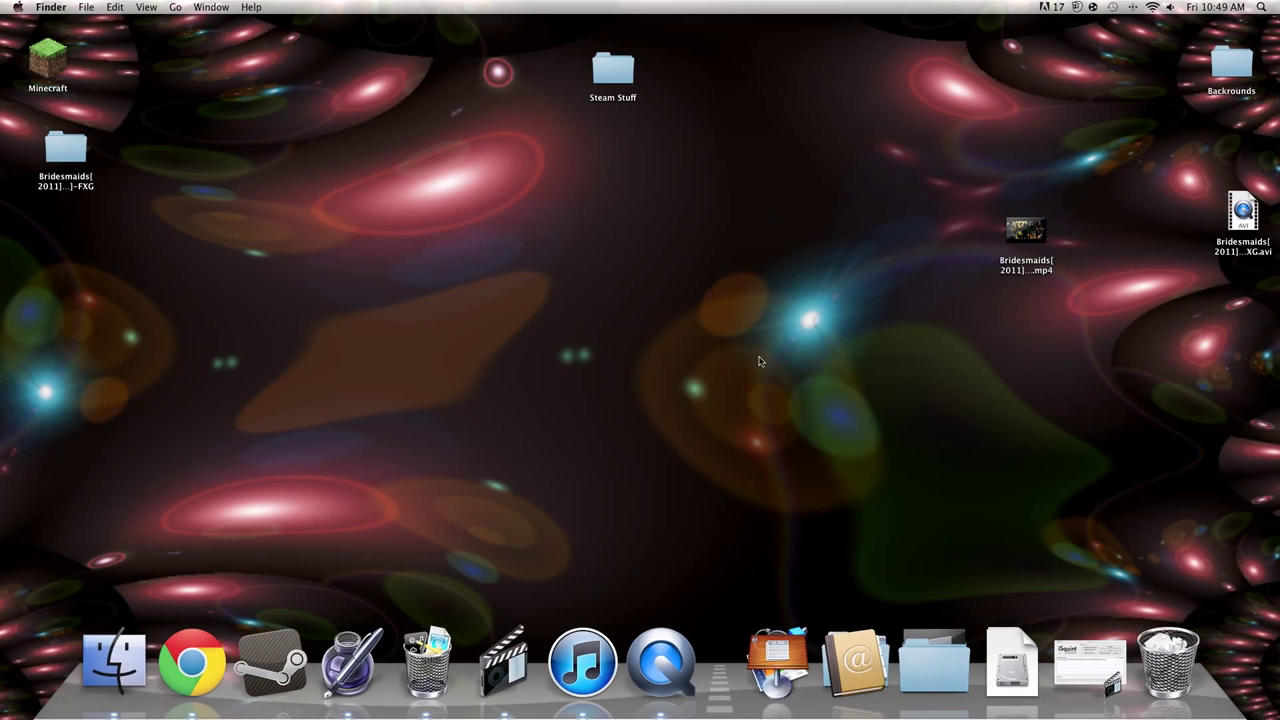
# Step: Switch to Chrome and bring its new tab page to the front
pyautogui.click(195, 640)
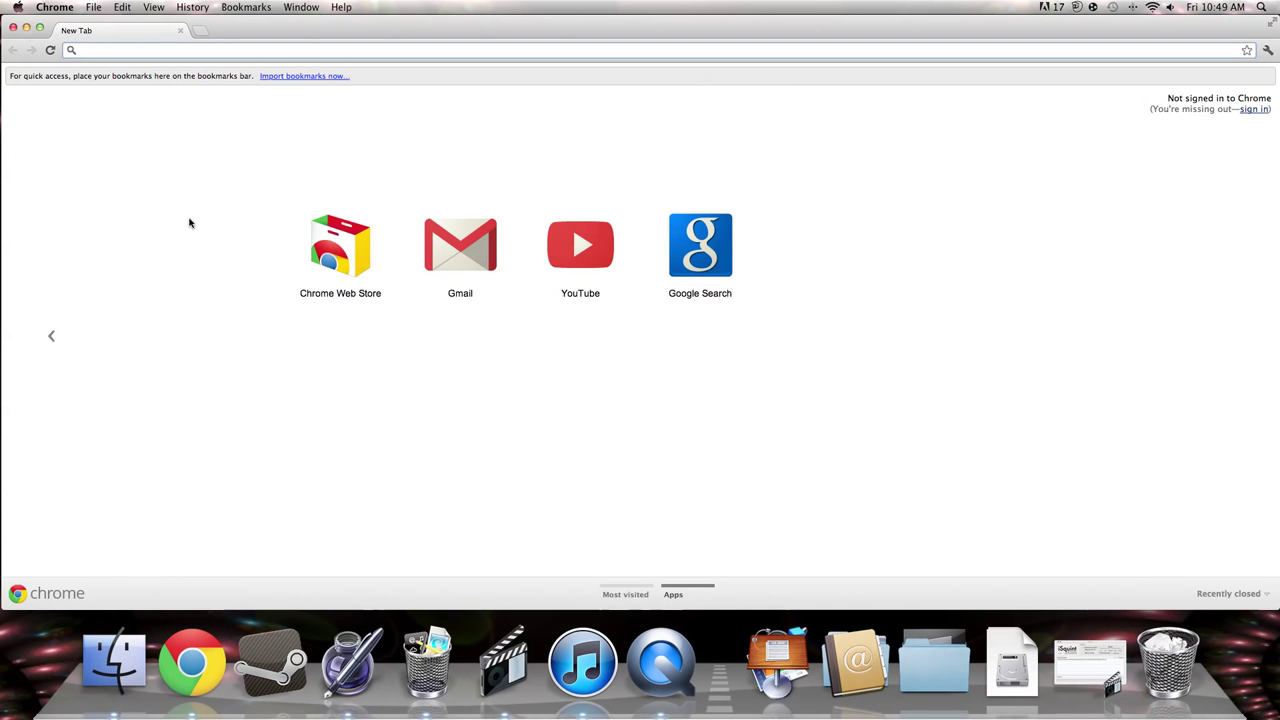
pyautogui.press('super+Tab')
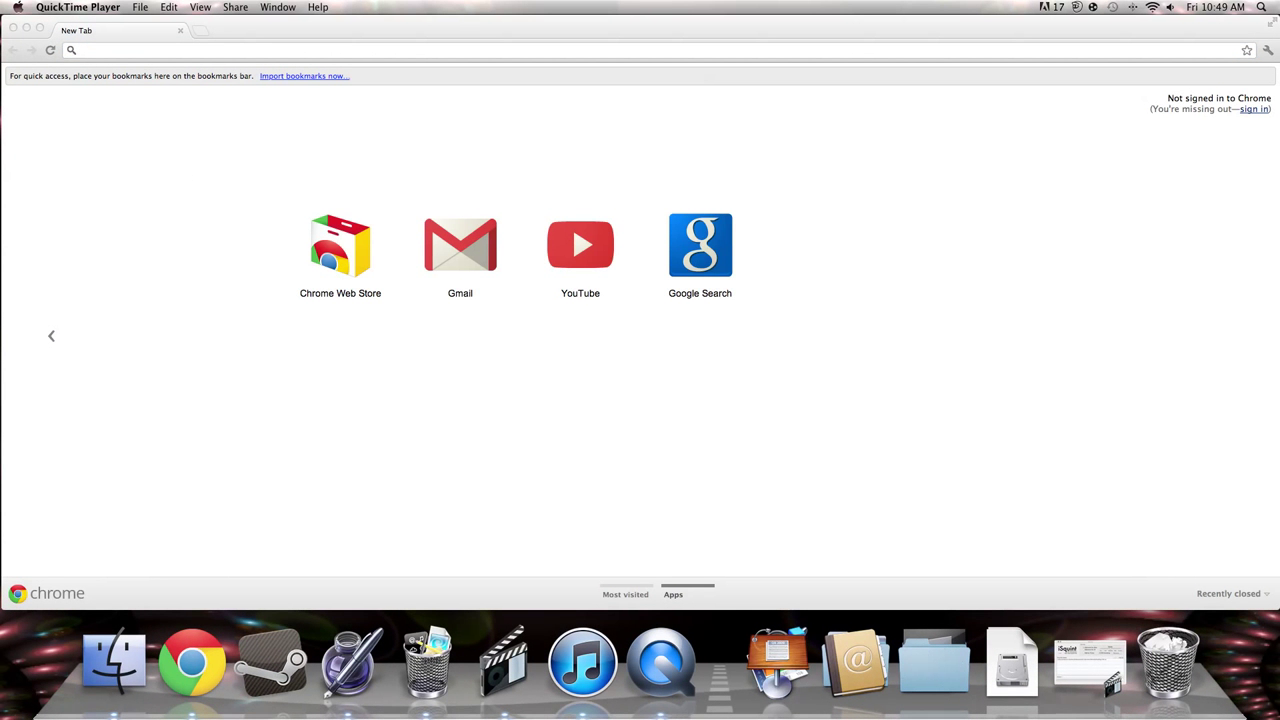
pyautogui.click(400, 50)
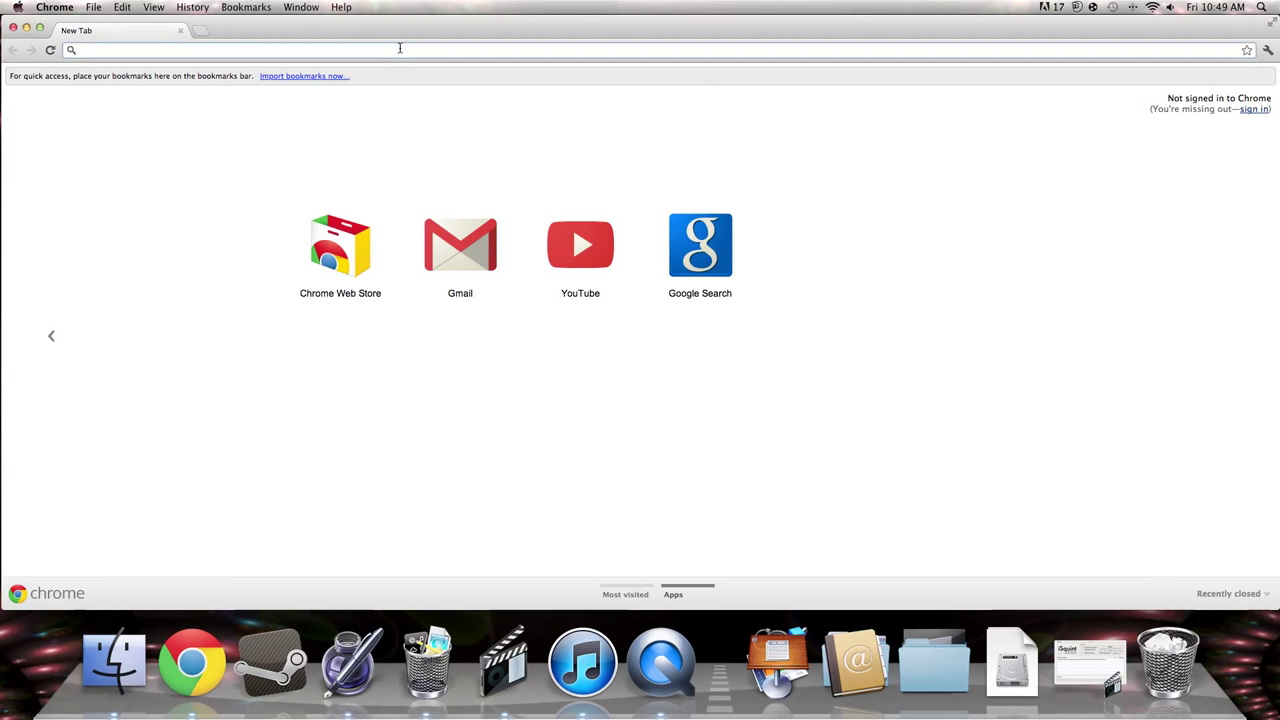
# Step: Find µTorrent with a system-wide search for "utorrent", launch it, and close its main window
pyautogui.click(1262, 7)
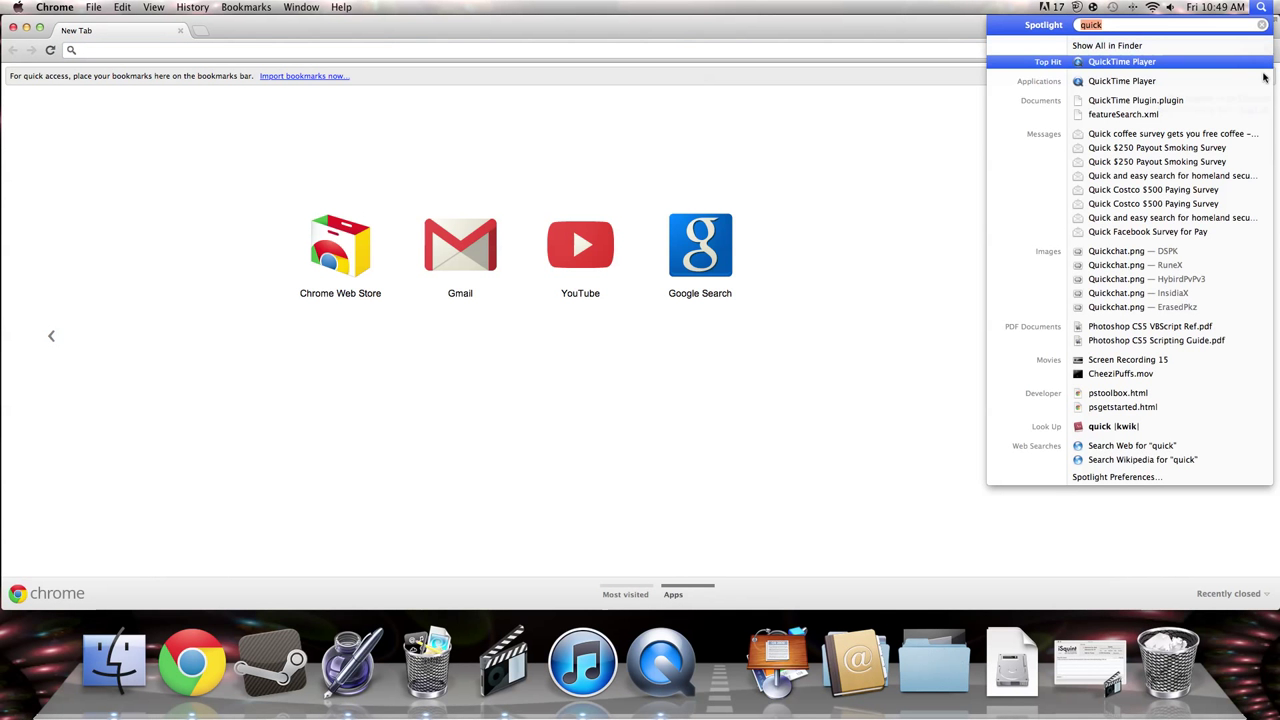
pyautogui.write('utorrenty')
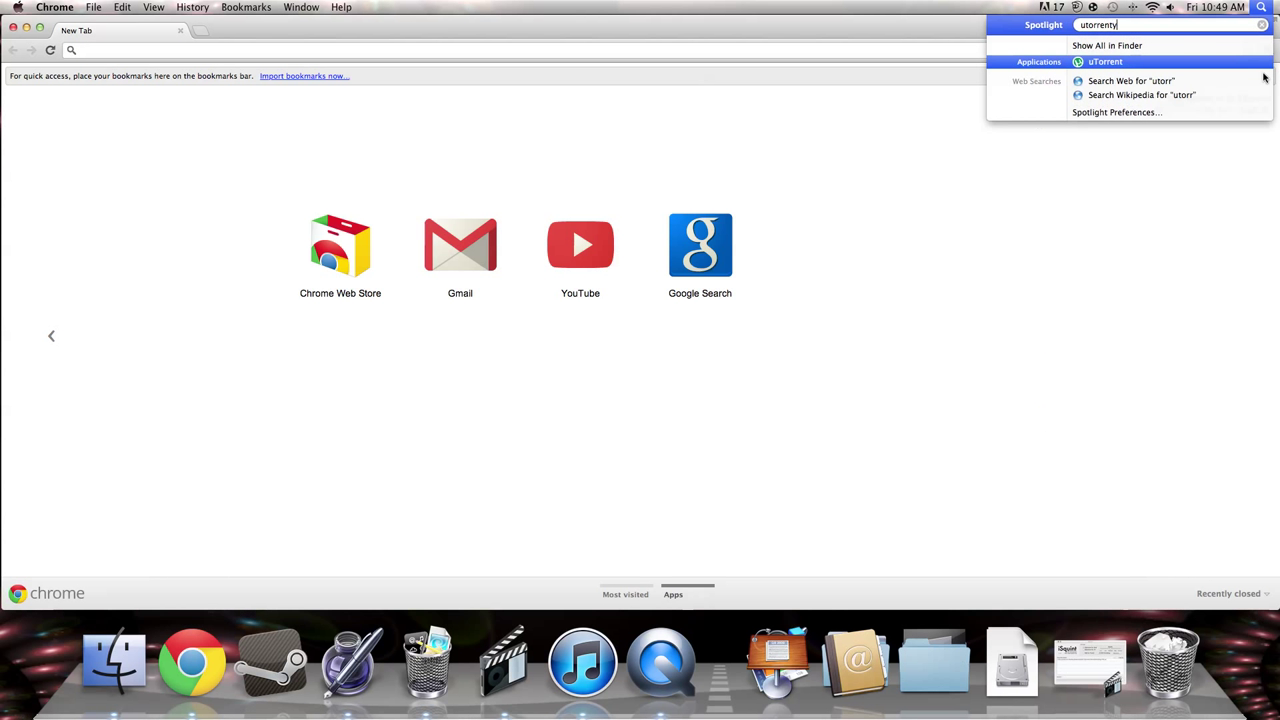
pyautogui.press('BackSpace')
pyautogui.press('BackSpace')
pyautogui.press('Return')
pyautogui.click(697, 655)
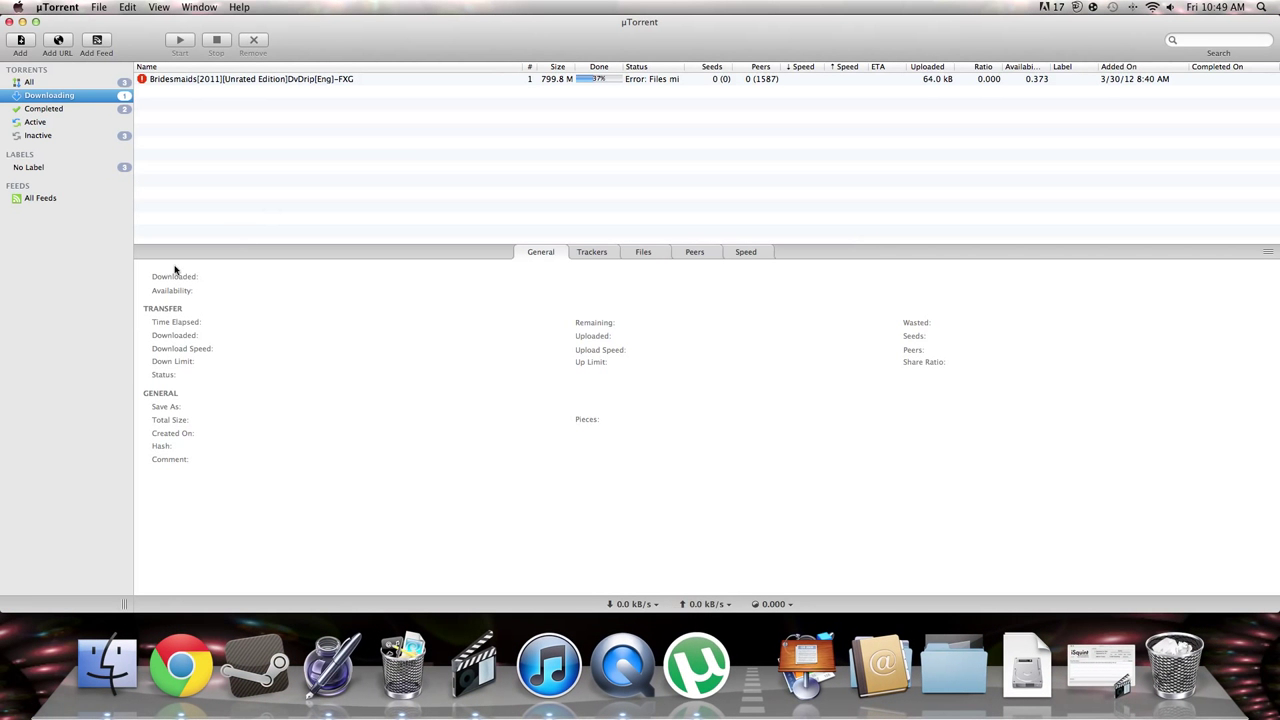
pyautogui.click(8, 22)
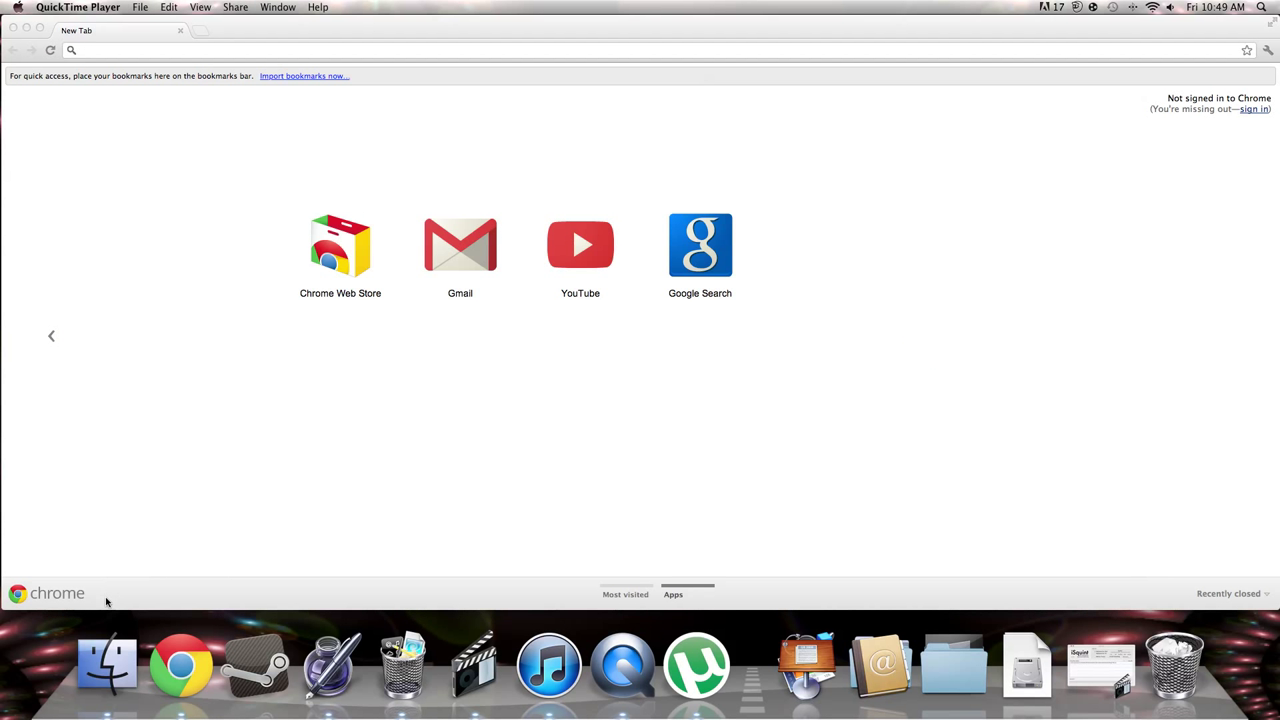
# Step: Bring Chrome to the front and search the web for "kickass .torrent"
pyautogui.click(94, 523)
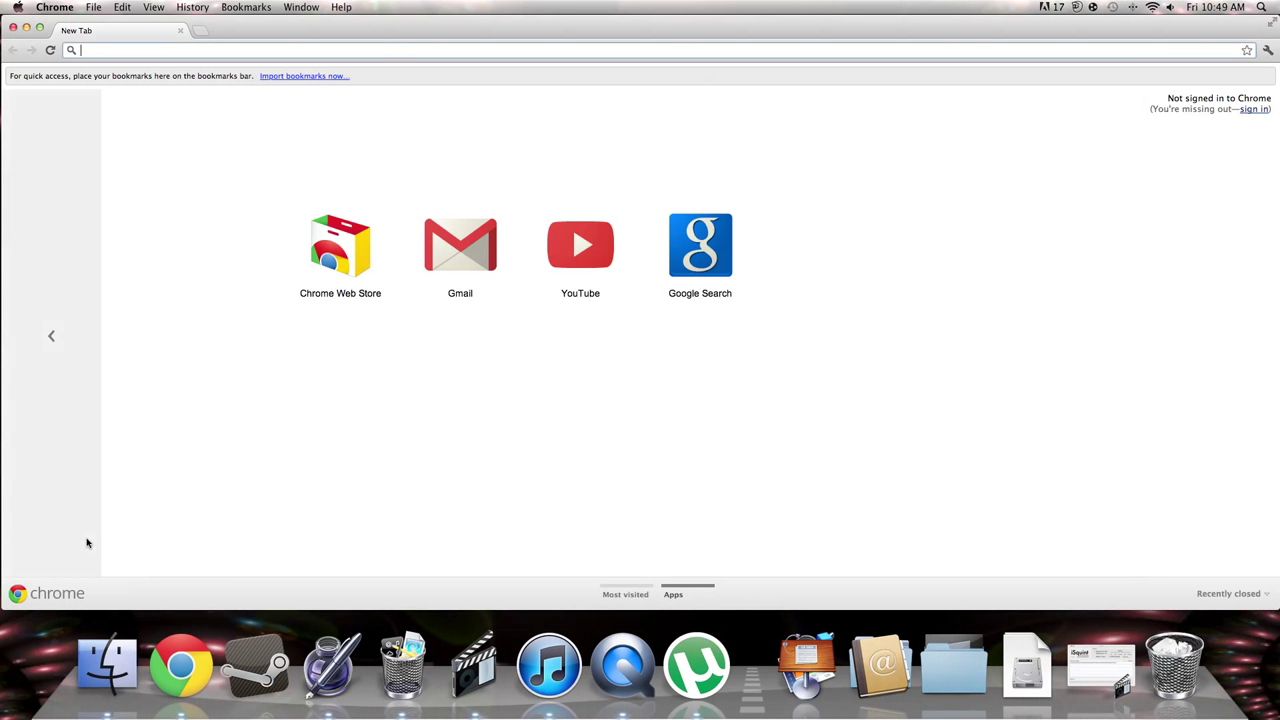
pyautogui.click(94, 523)
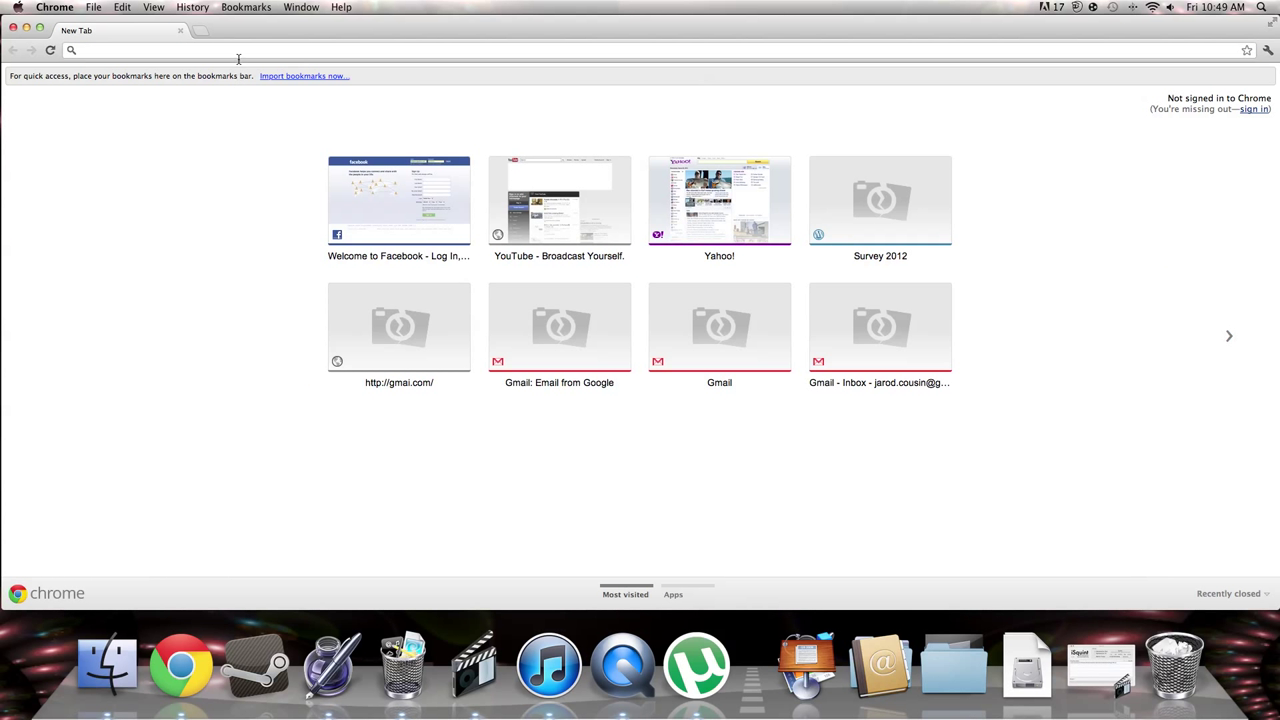
pyautogui.click(285, 49)
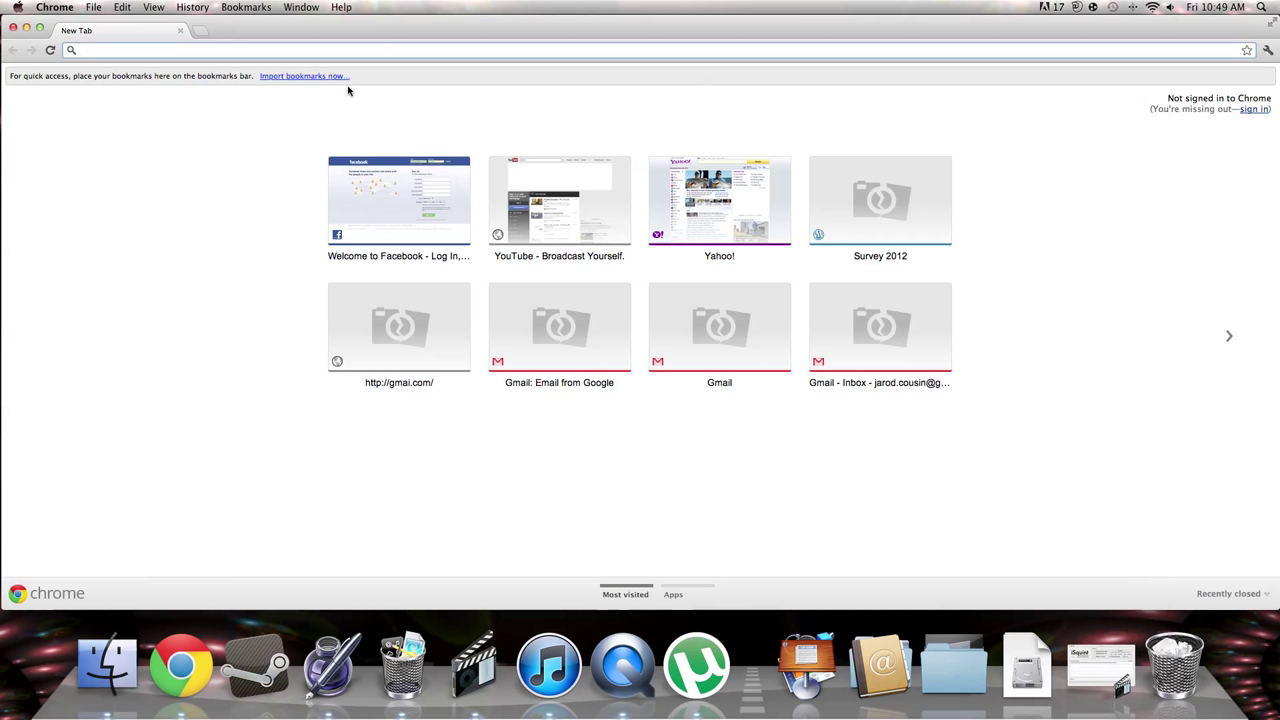
pyautogui.write('kickass')
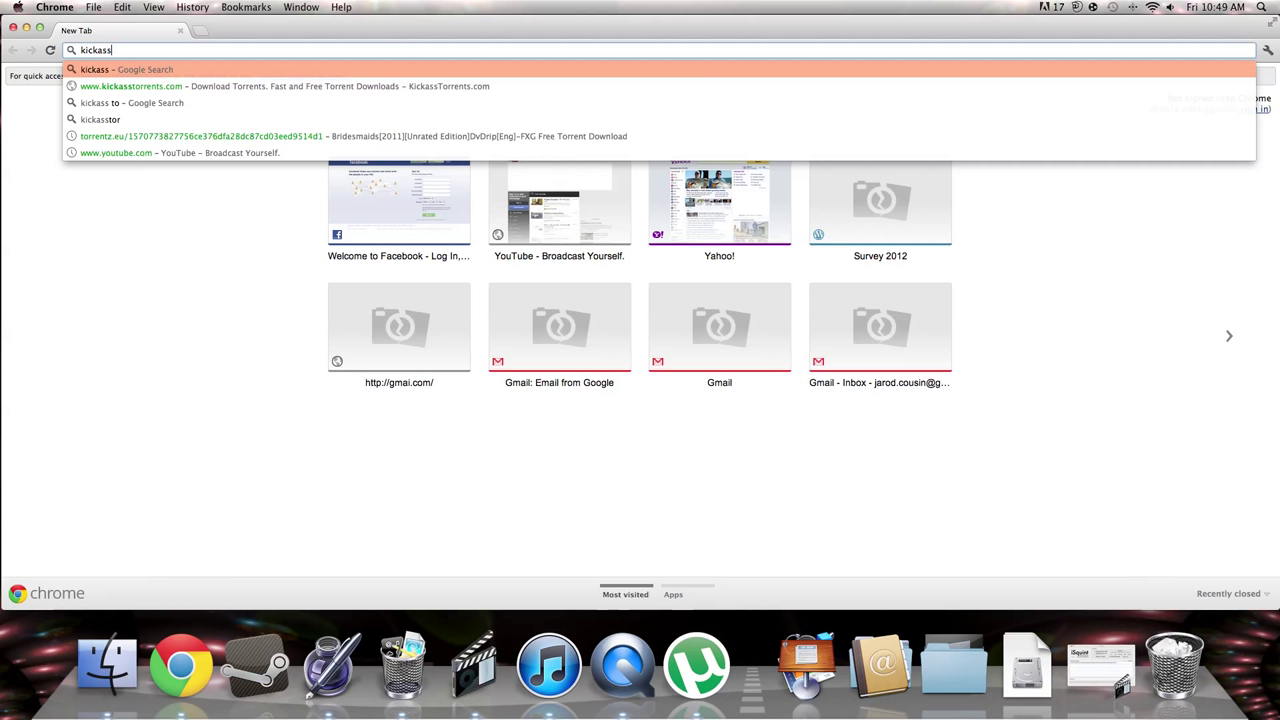
pyautogui.write(' .torrent')
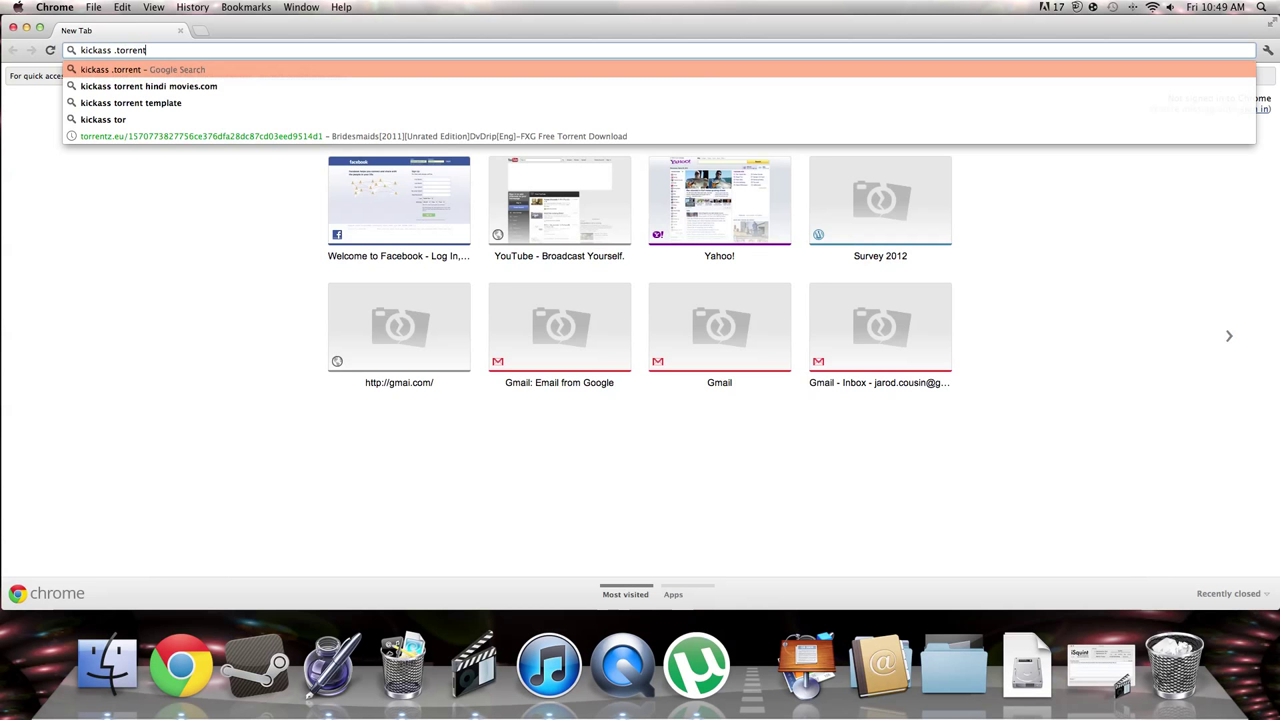
pyautogui.press('Return')
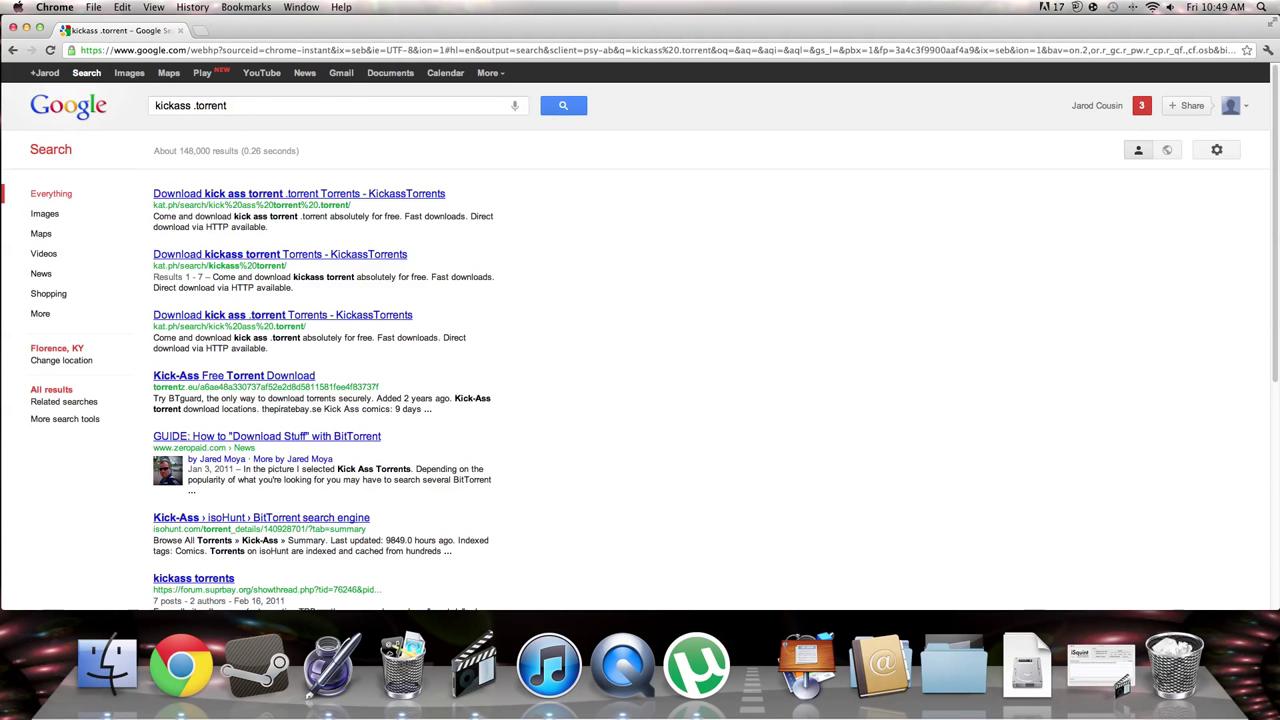
# Step: Open the first KickassTorrents result, try to download the Kick-Ass R5 XviD torrent, and return to the search results
pyautogui.click(304, 196)
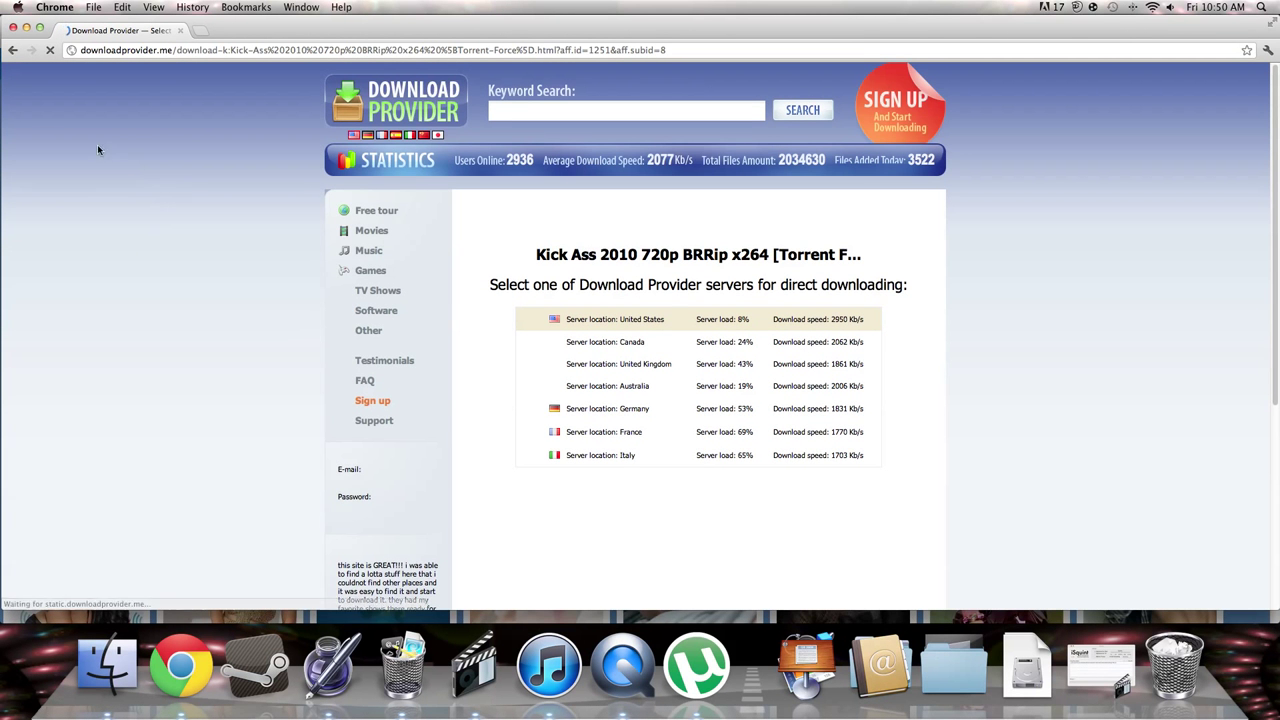
pyautogui.click(13, 52)
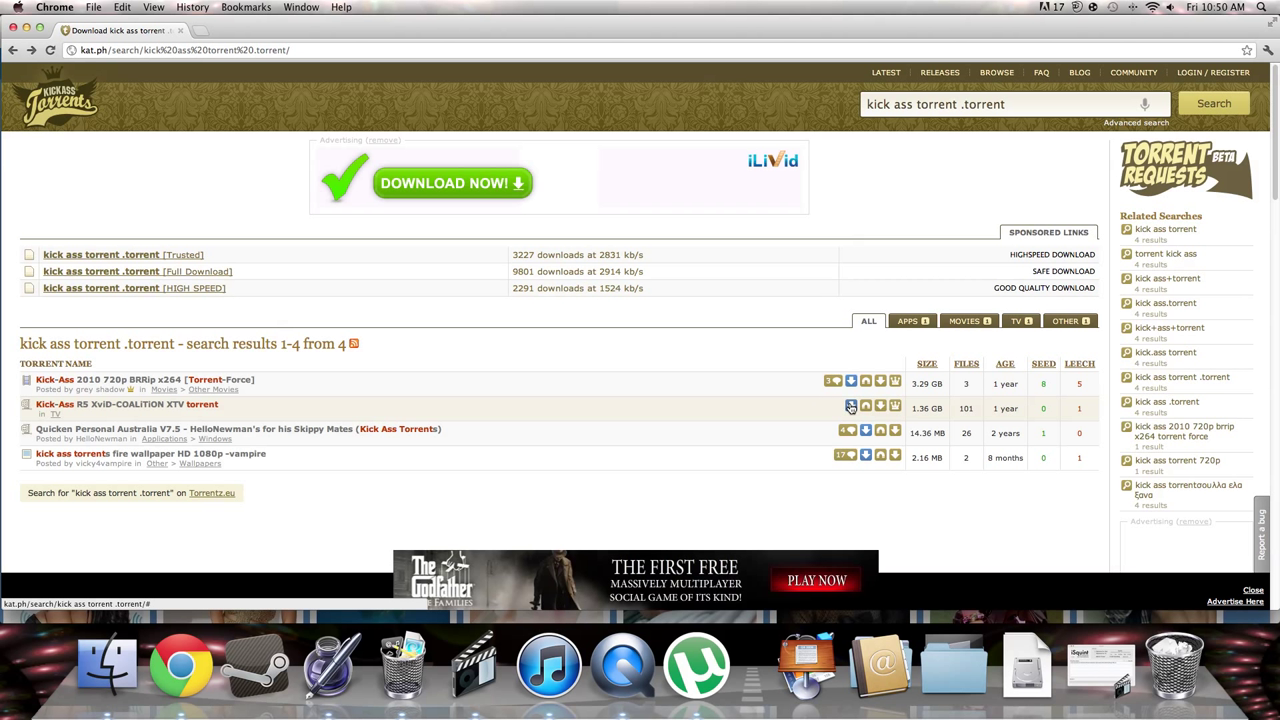
pyautogui.click(850, 407)
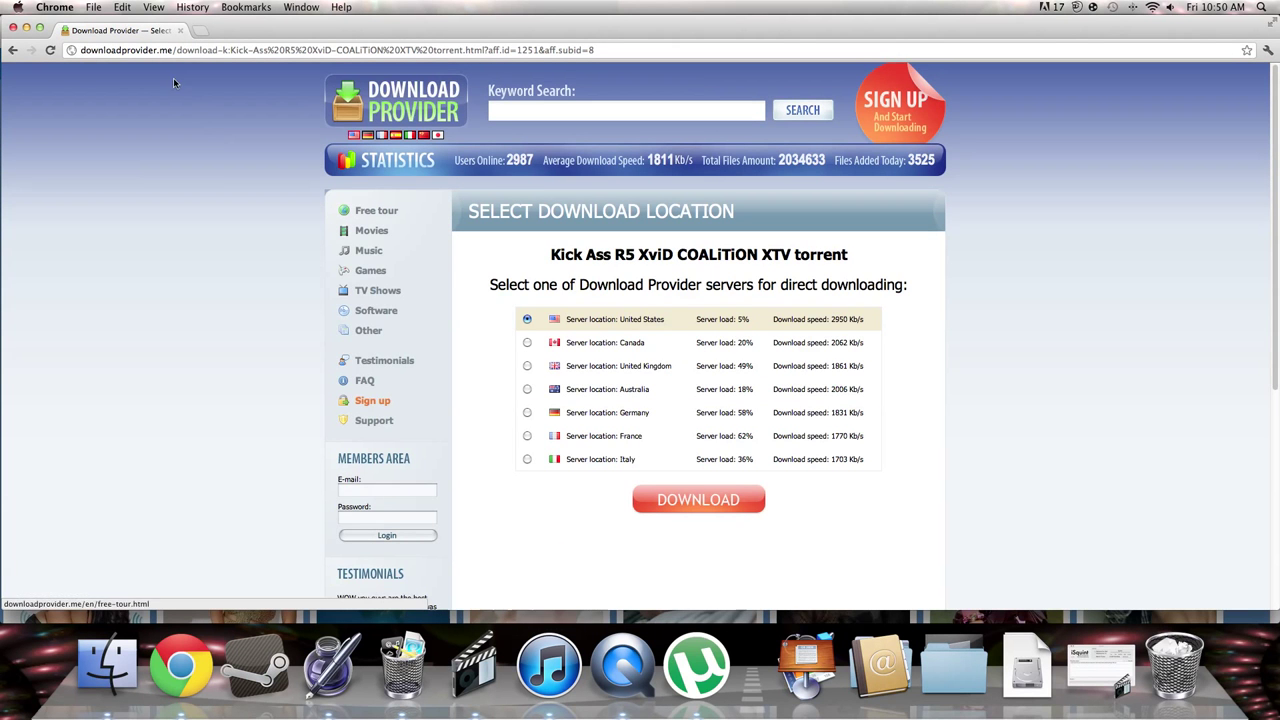
pyautogui.click(12, 50)
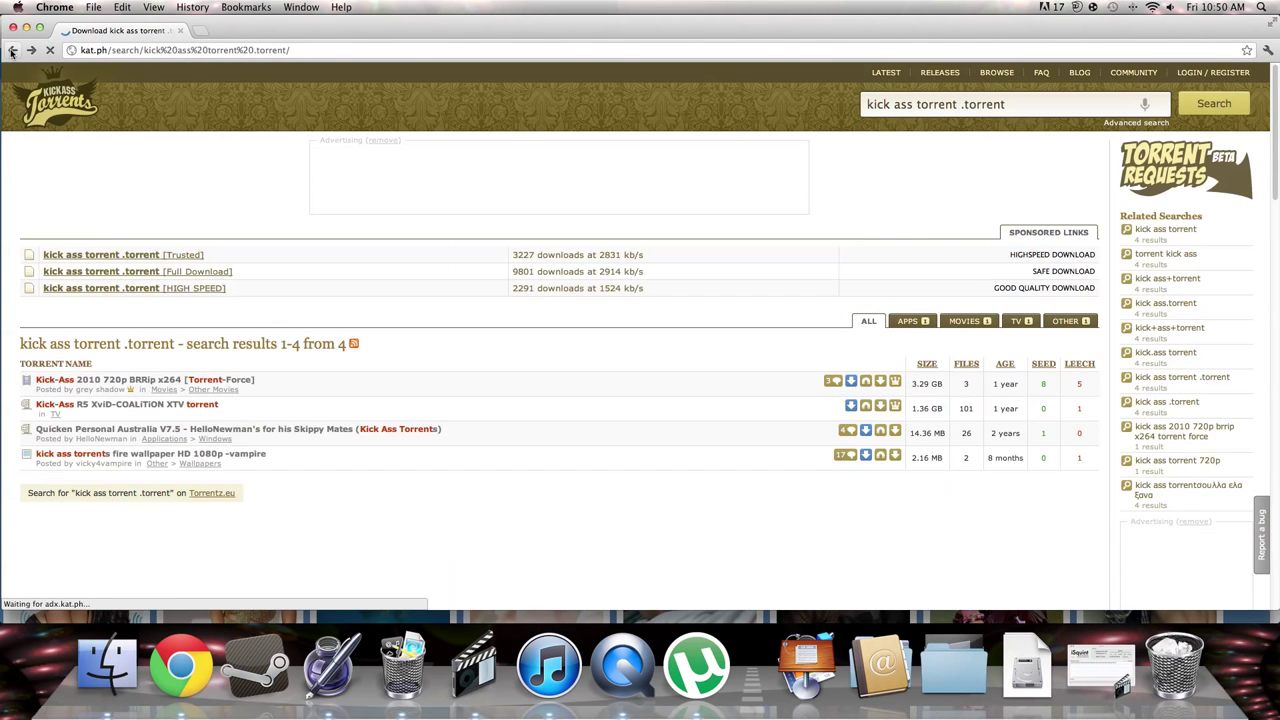
pyautogui.click(12, 50)
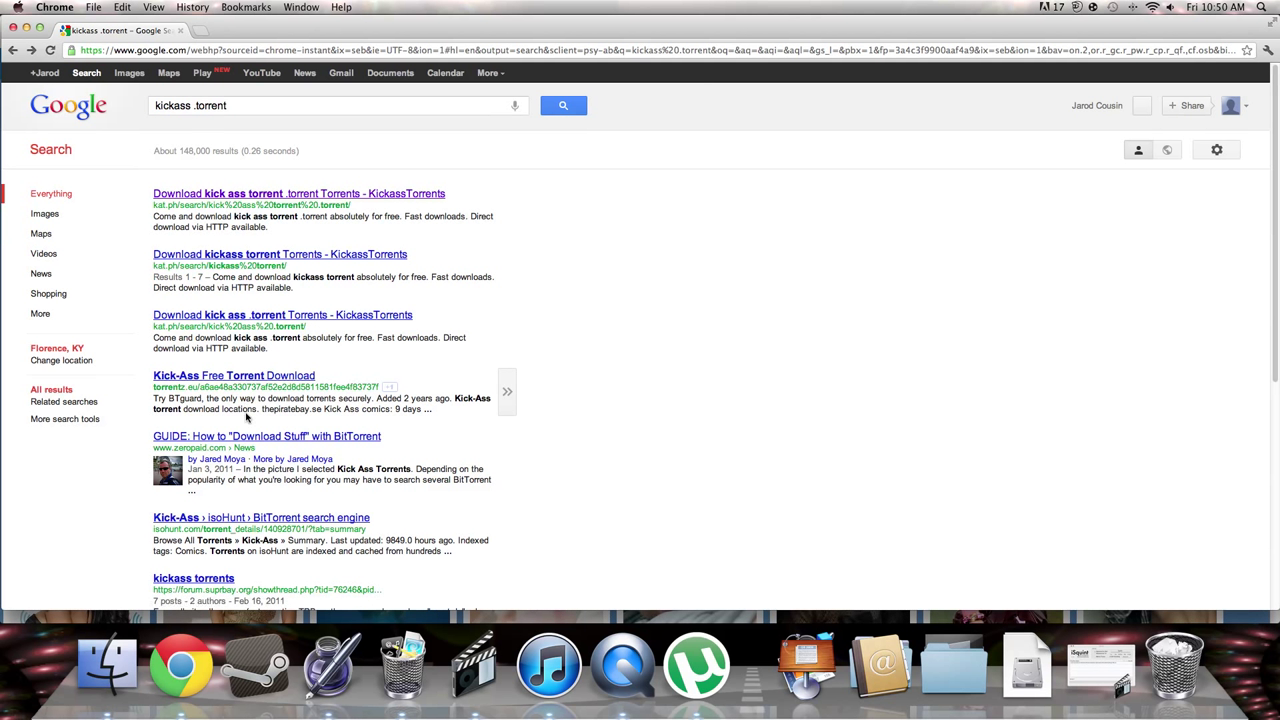
# Step: Open the Kick-Ass isoHunt result, try its download offer, discard the downloaded download.dmg, and close the extra page
pyautogui.scroll(-1, 242, 519)
pyautogui.click(243, 516)
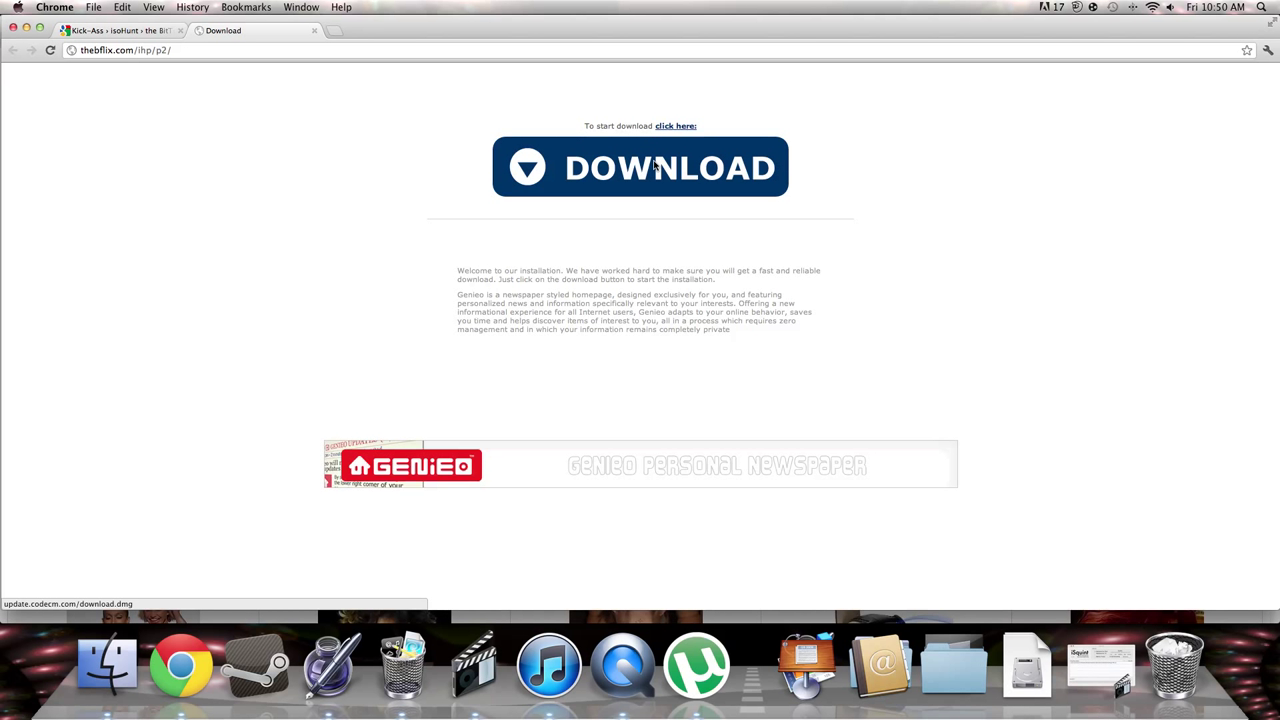
pyautogui.click(655, 168)
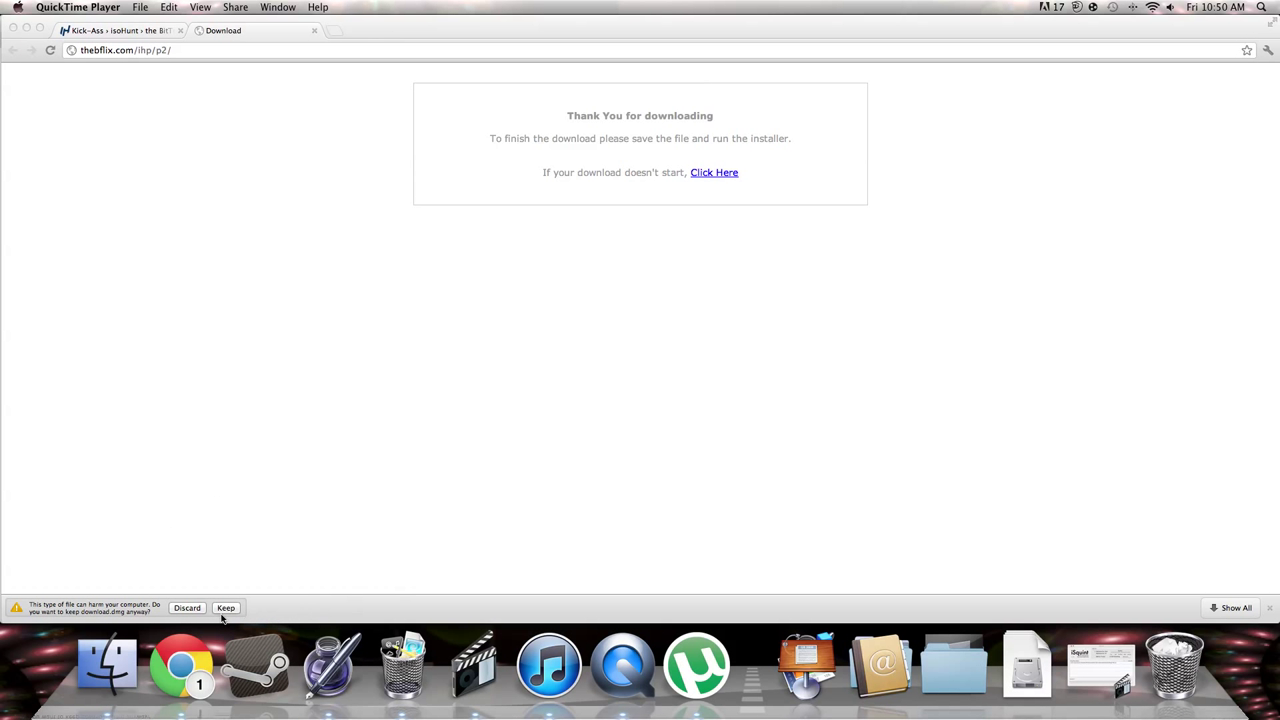
pyautogui.click(187, 608)
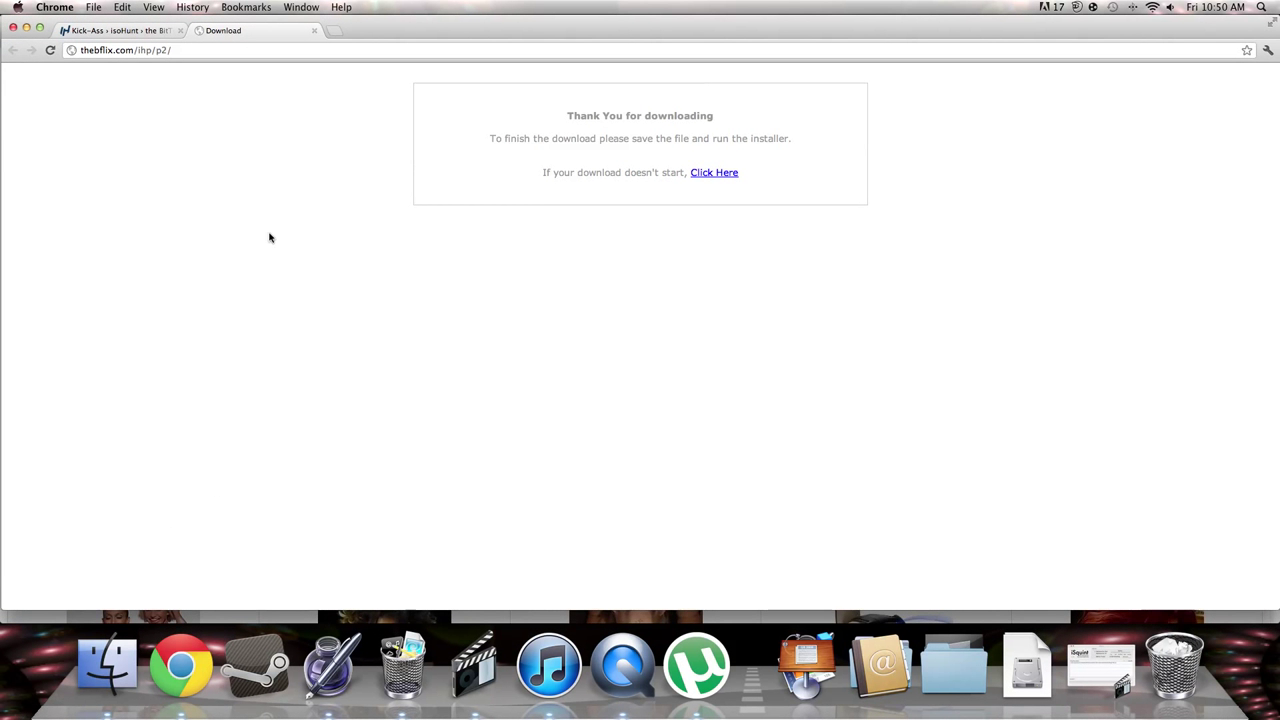
pyautogui.click(314, 31)
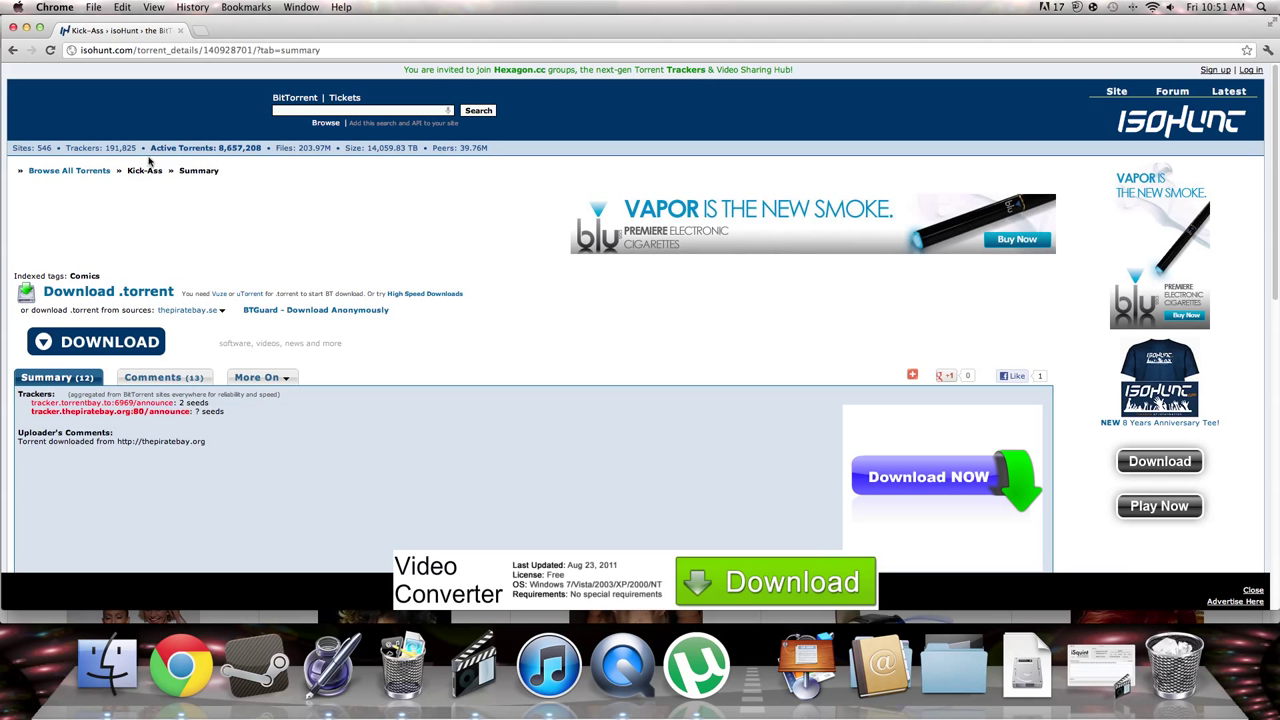
# Step: Search the web for "family guy season 10 episoded .torrent"
pyautogui.click(214, 52)
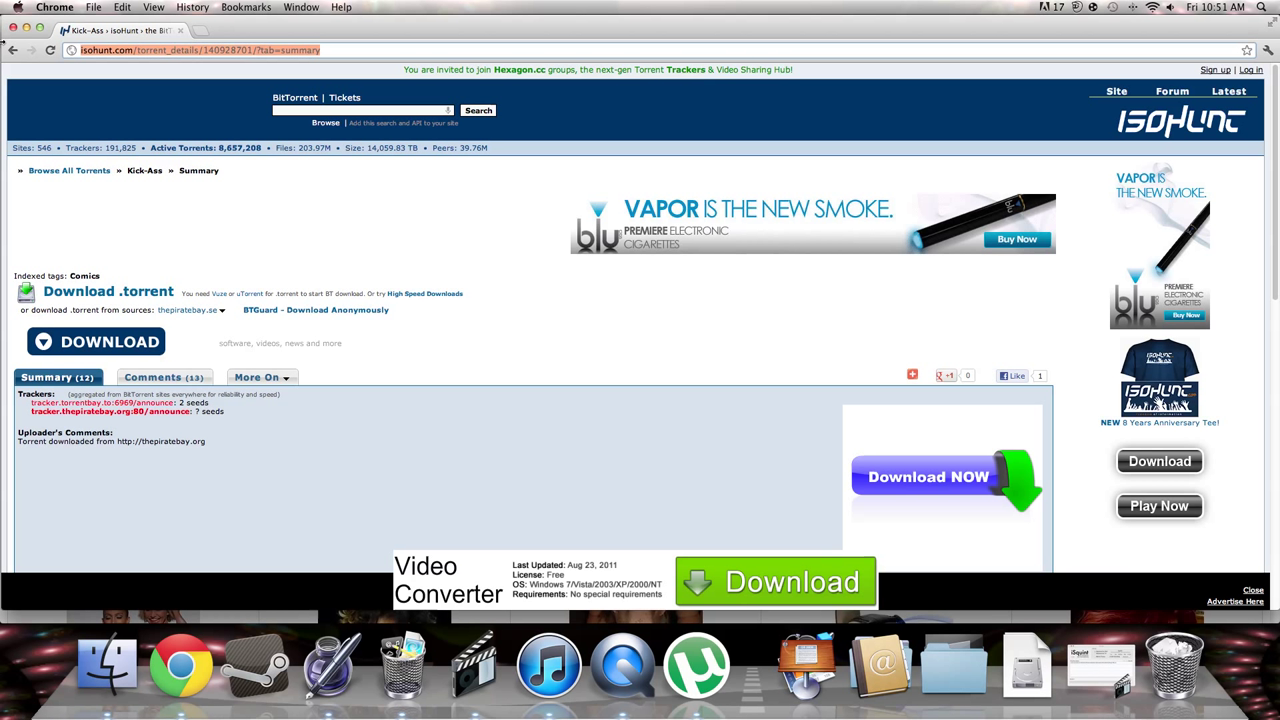
pyautogui.write('family guy')
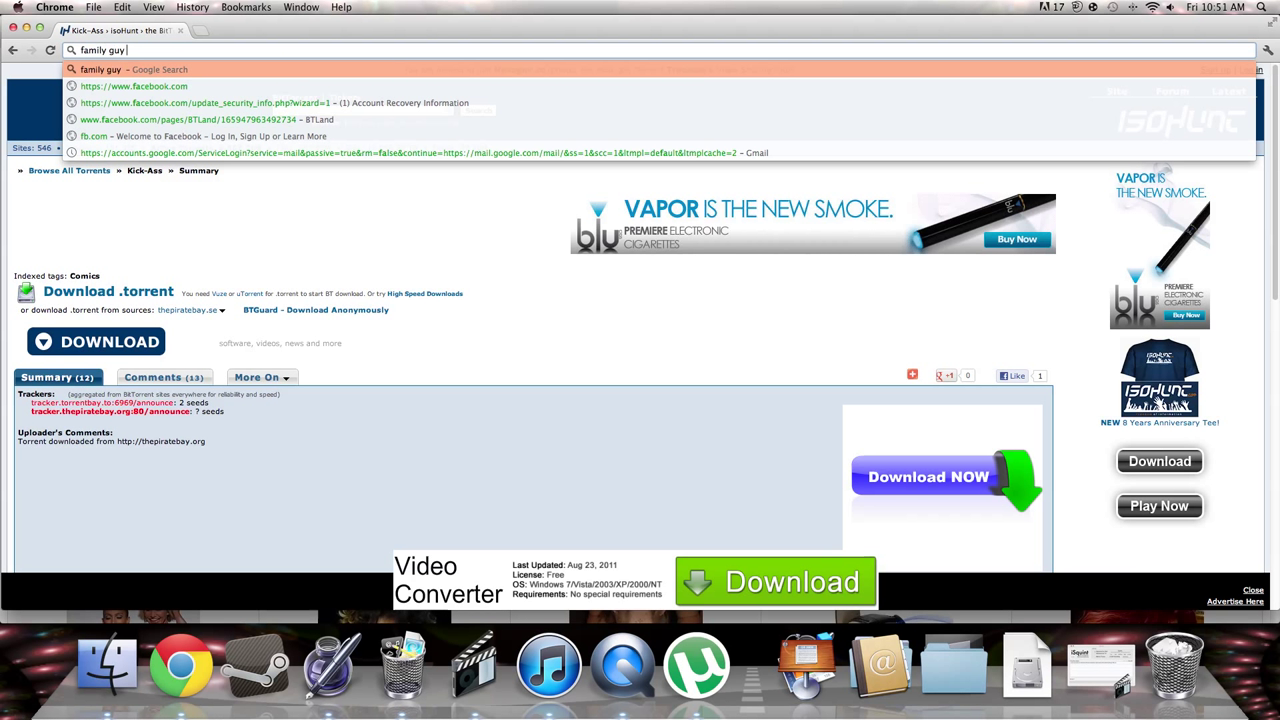
pyautogui.write(' season 10')
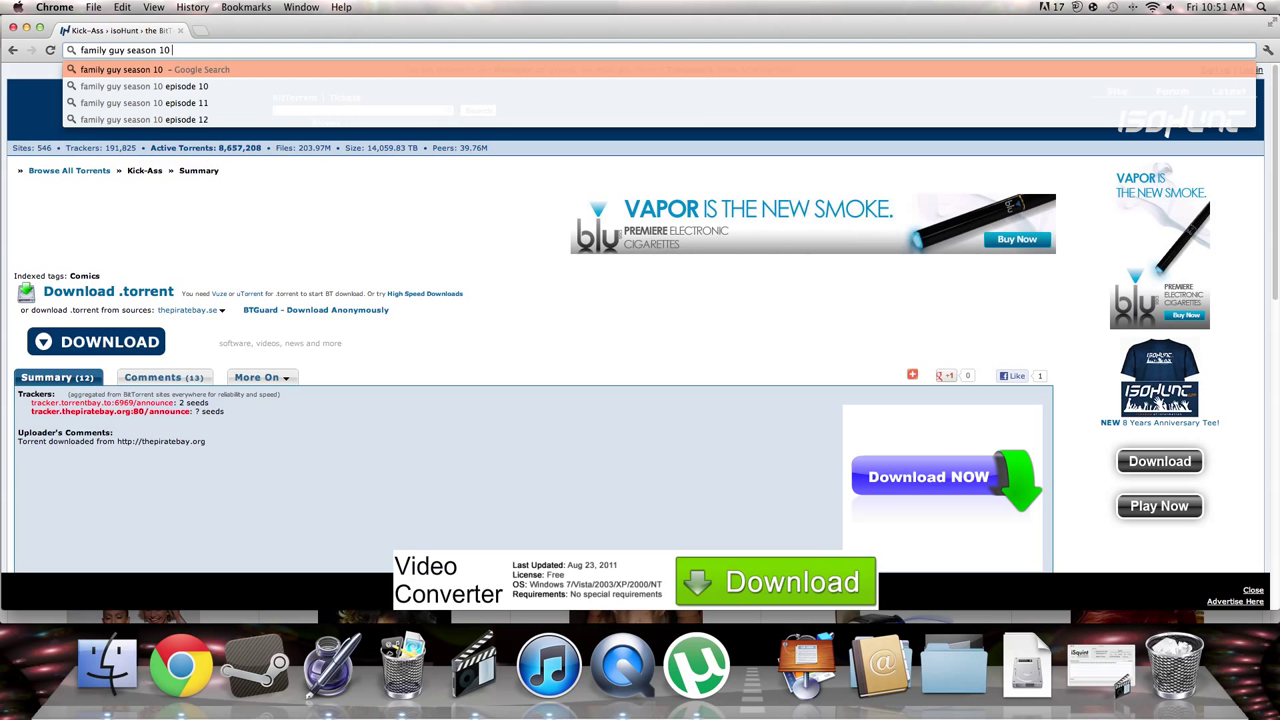
pyautogui.write(' episoded .torrent')
pyautogui.press('Return')
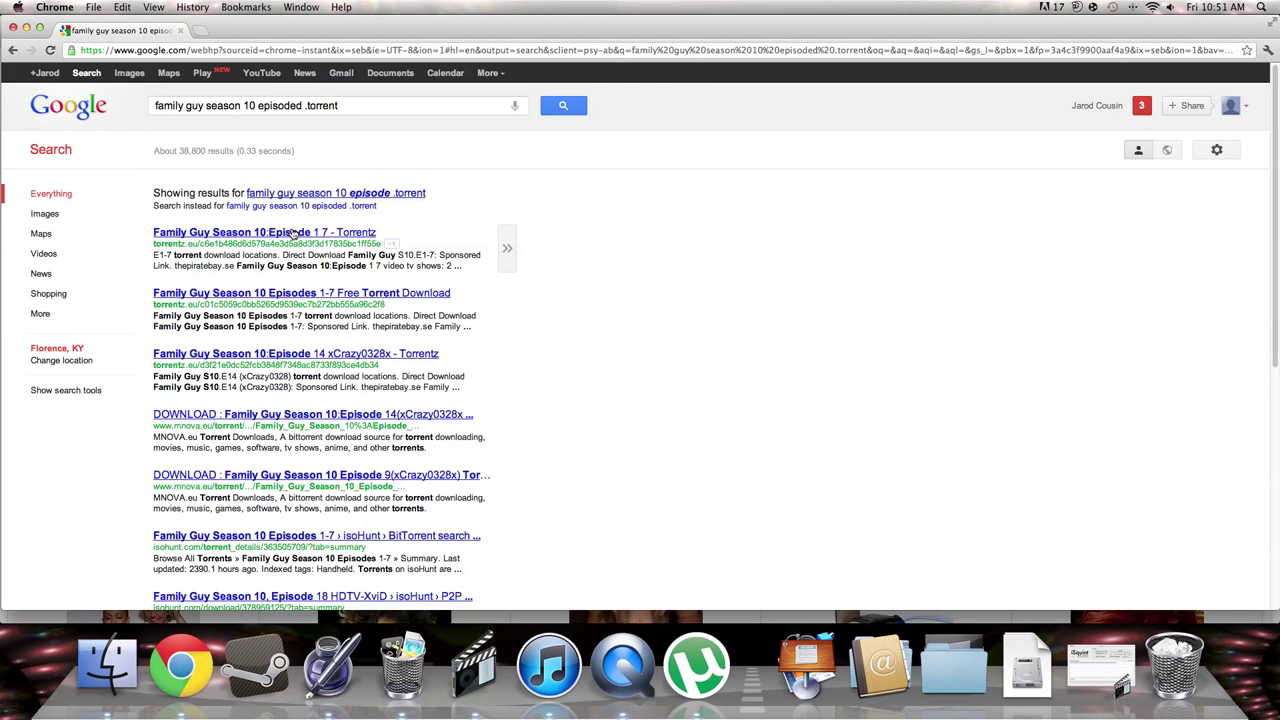
# Step: Open the Torrentz result for Family Guy Season 10 Episode 1-7, follow its thepiratebay.se listing, and add the torrent to µTorrent with the default settings
pyautogui.click(288, 234)
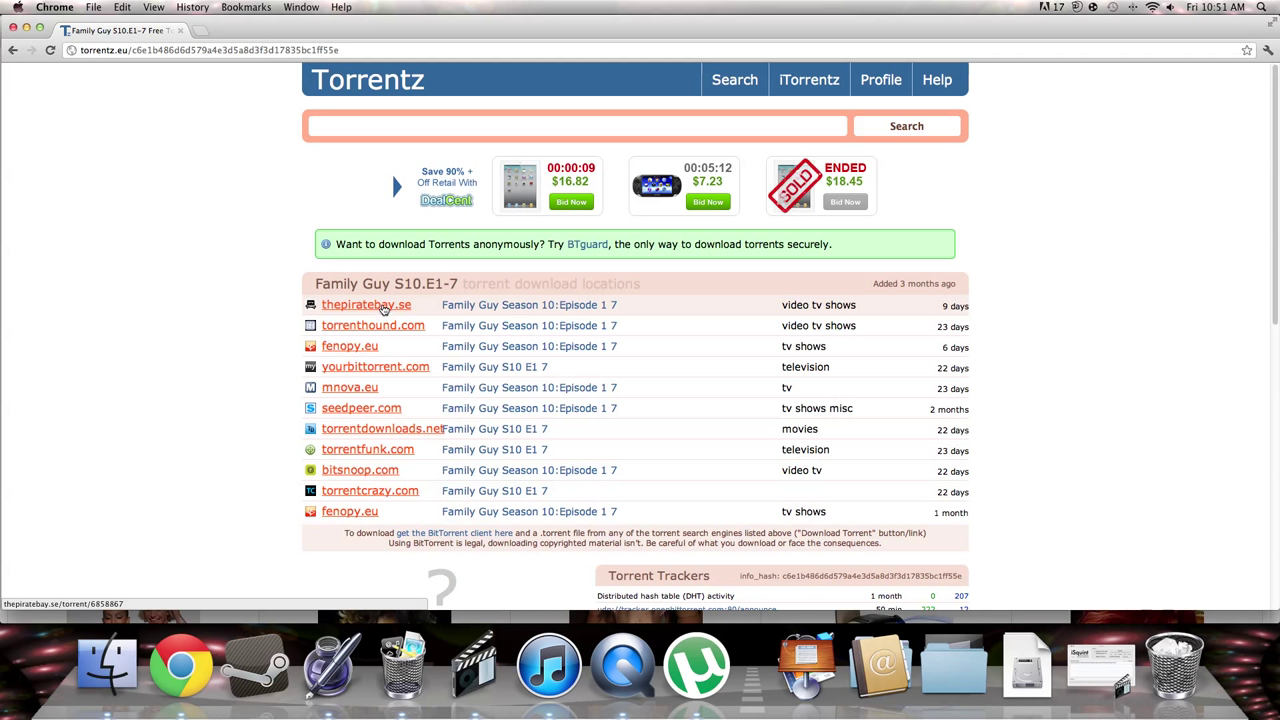
pyautogui.click(382, 307)
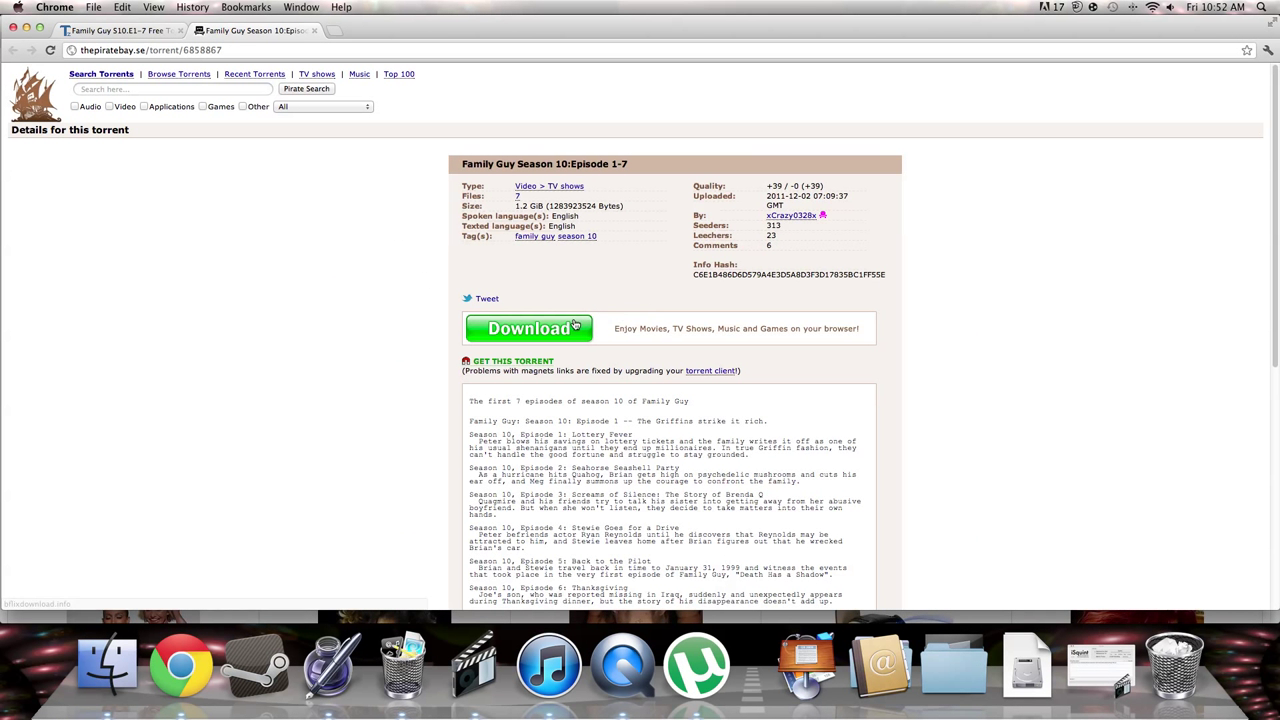
pyautogui.click(536, 363)
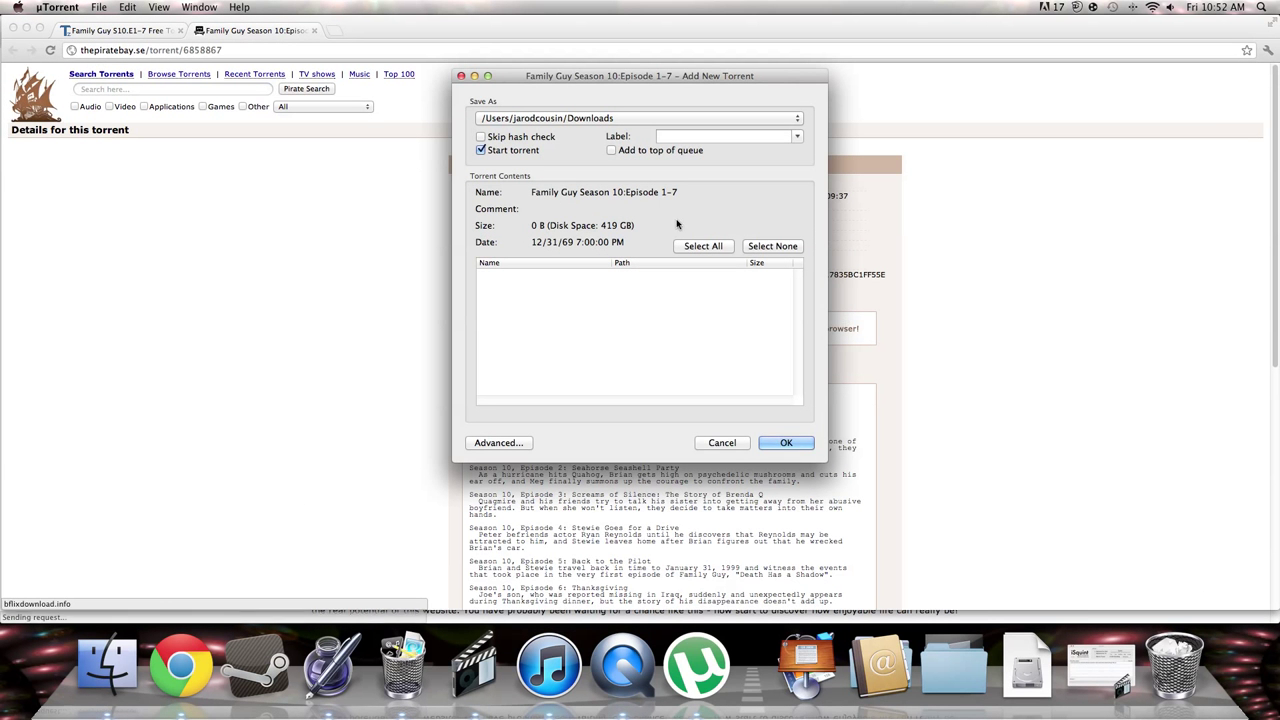
pyautogui.click(797, 442)
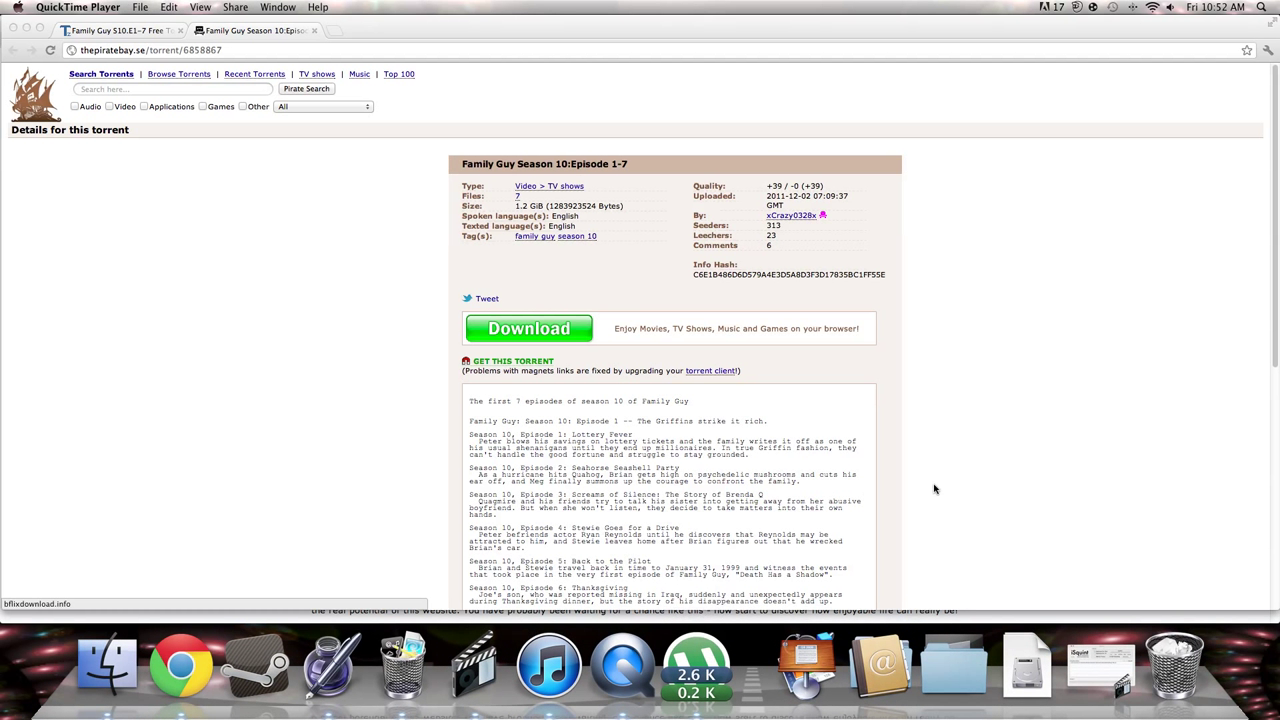
pyautogui.click(1053, 477)
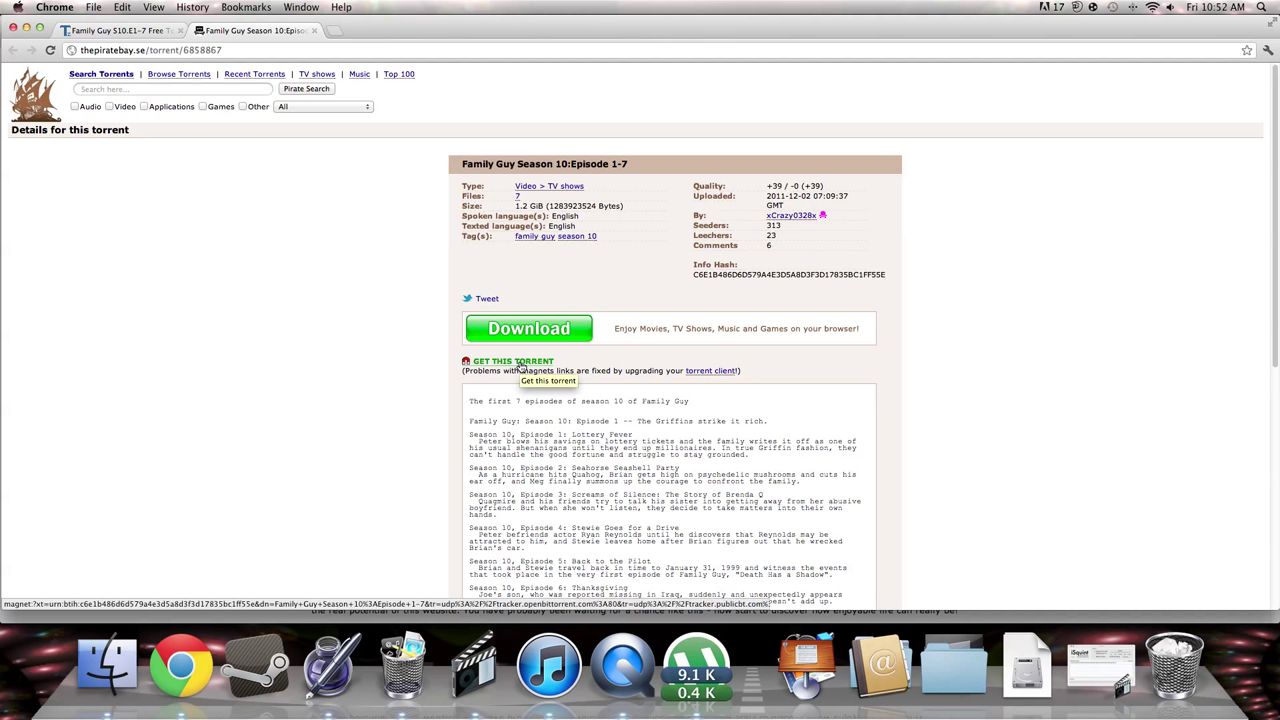
pyautogui.click(173, 33)
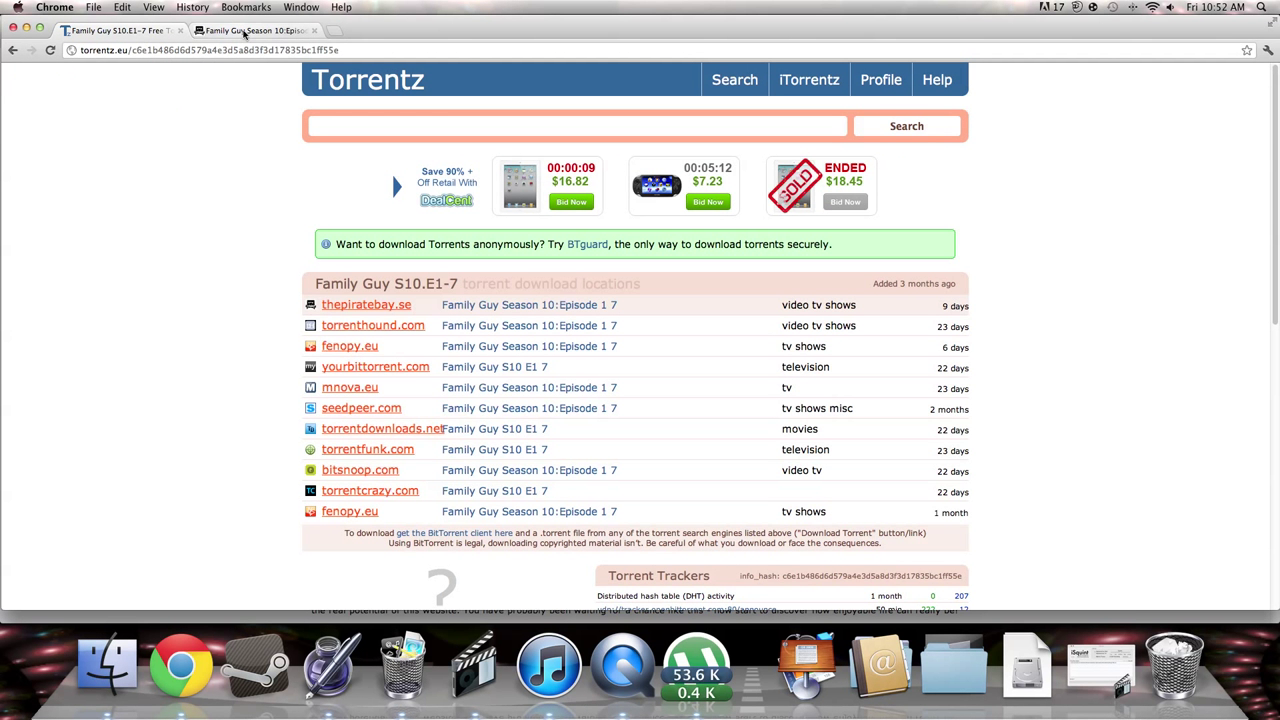
pyautogui.click(243, 33)
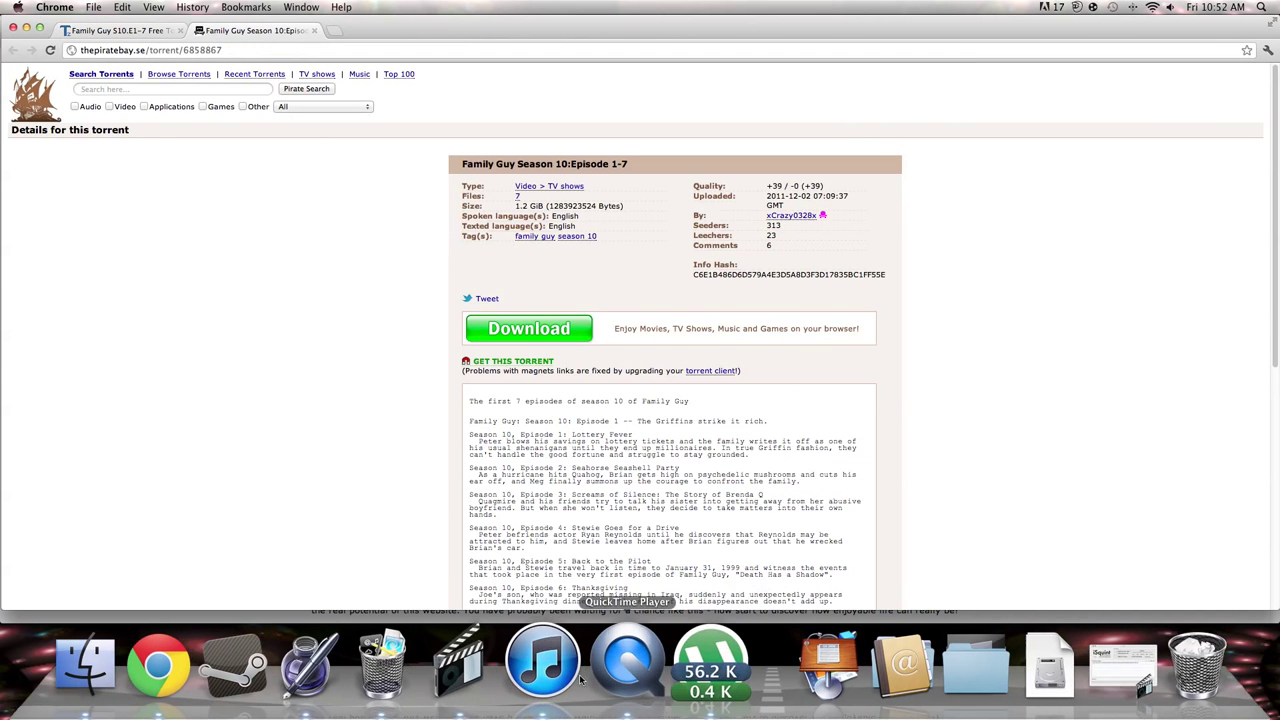
pyautogui.click(385, 323)
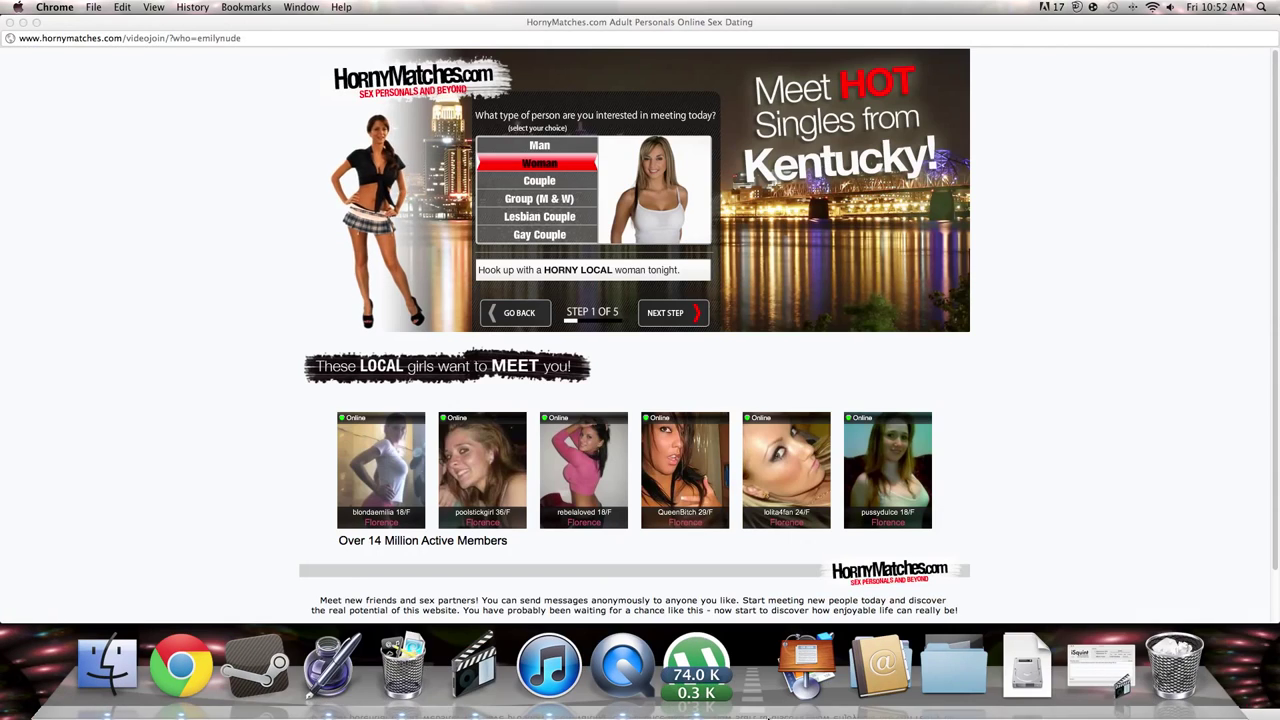
# Step: Close the pop-up ad windows and move the browser window with the Family Guy torrent page back into full view
pyautogui.click(11, 23)
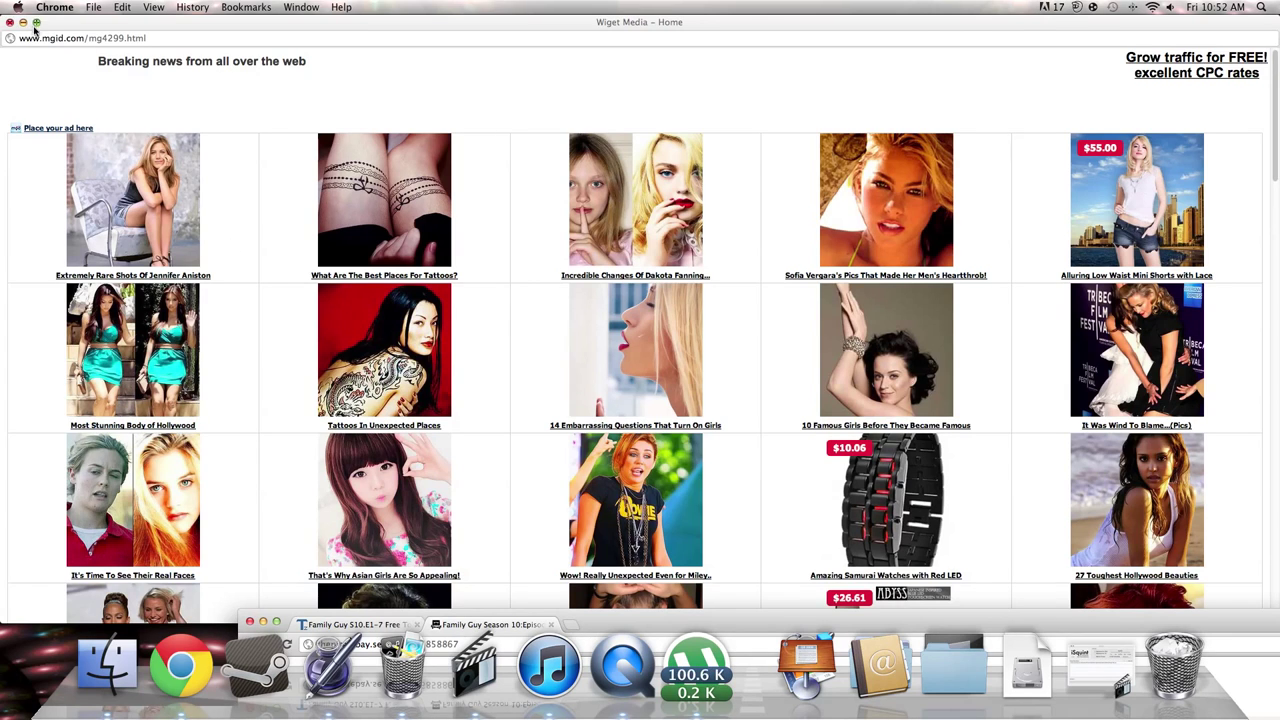
pyautogui.click(11, 23)
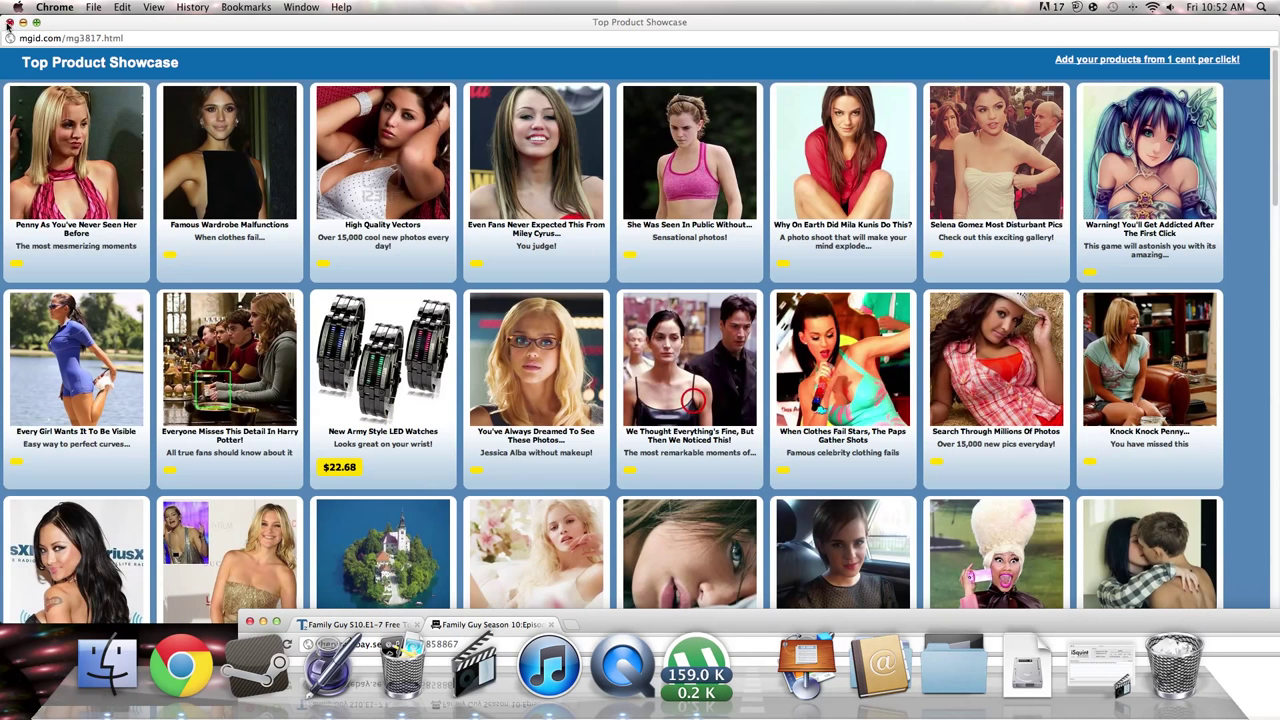
pyautogui.click(9, 23)
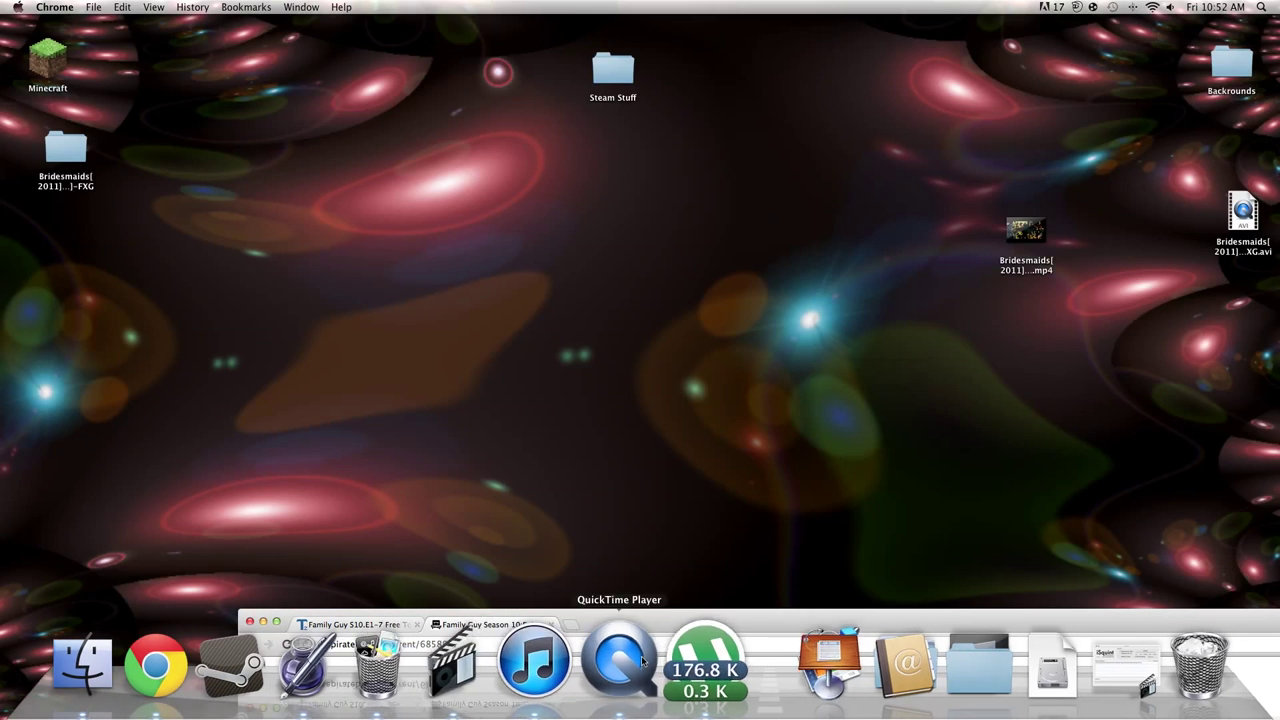
pyautogui.moveTo(673, 615); pyautogui.dragTo(480, 110)
pyautogui.click(104, 106)
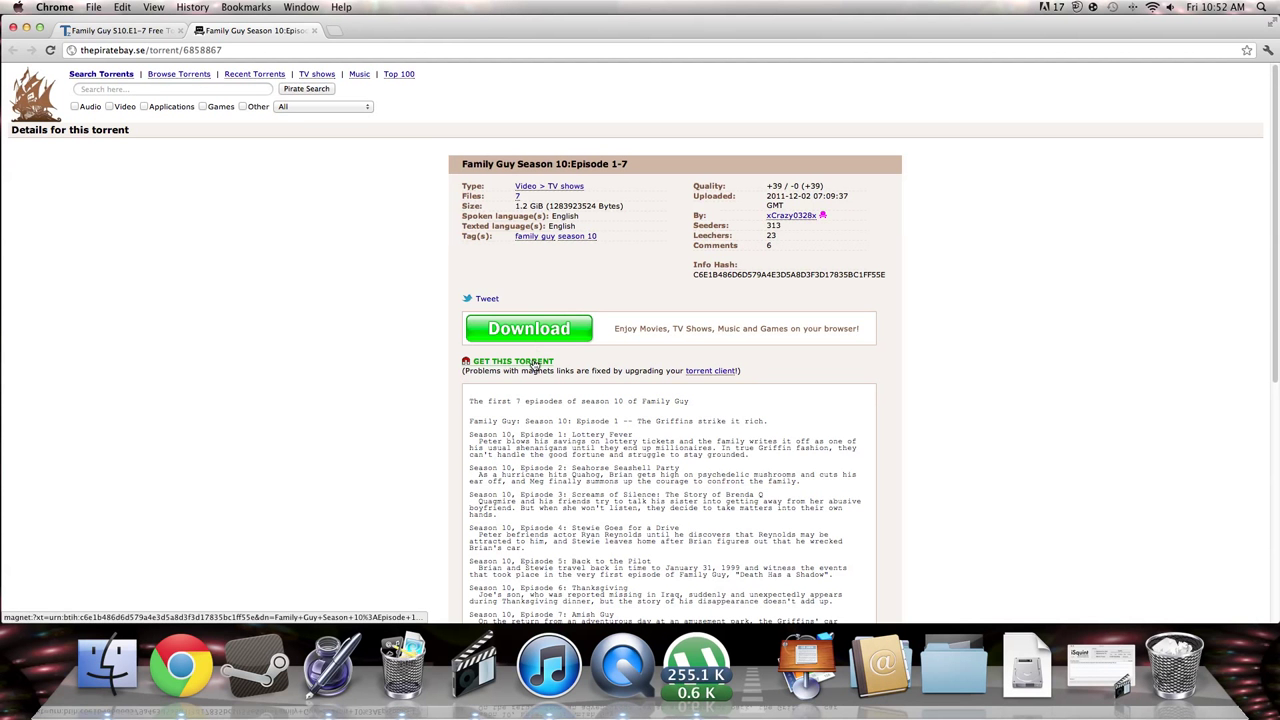
# Step: Switch to µTorrent and check the Family Guy S10.E1-7 download's details and the recent downloads
pyautogui.click(697, 676)
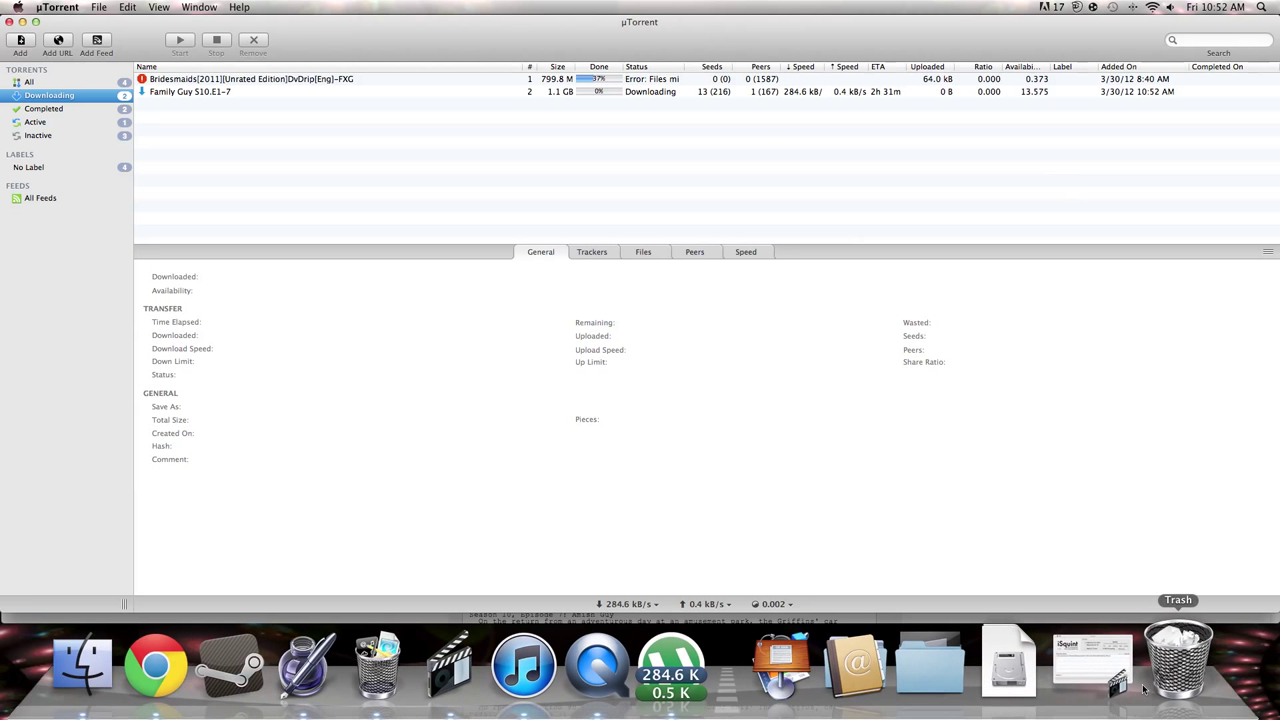
pyautogui.click(1027, 665)
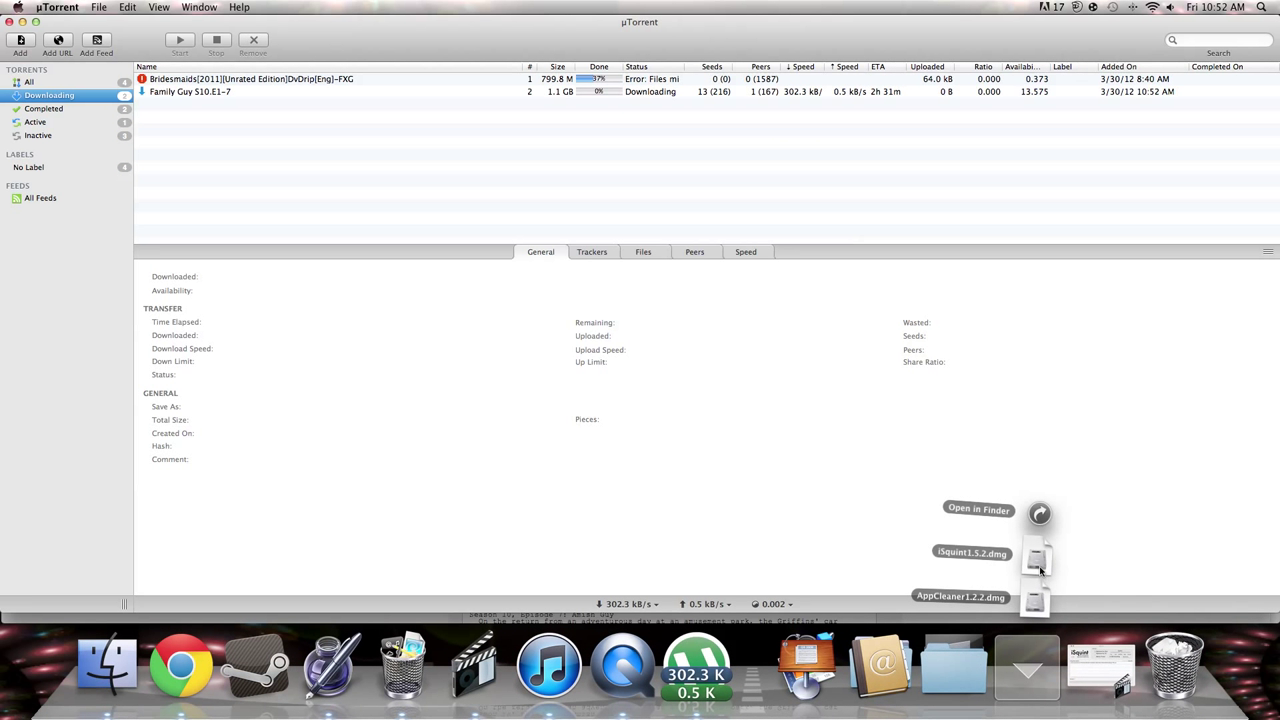
pyautogui.click(812, 542)
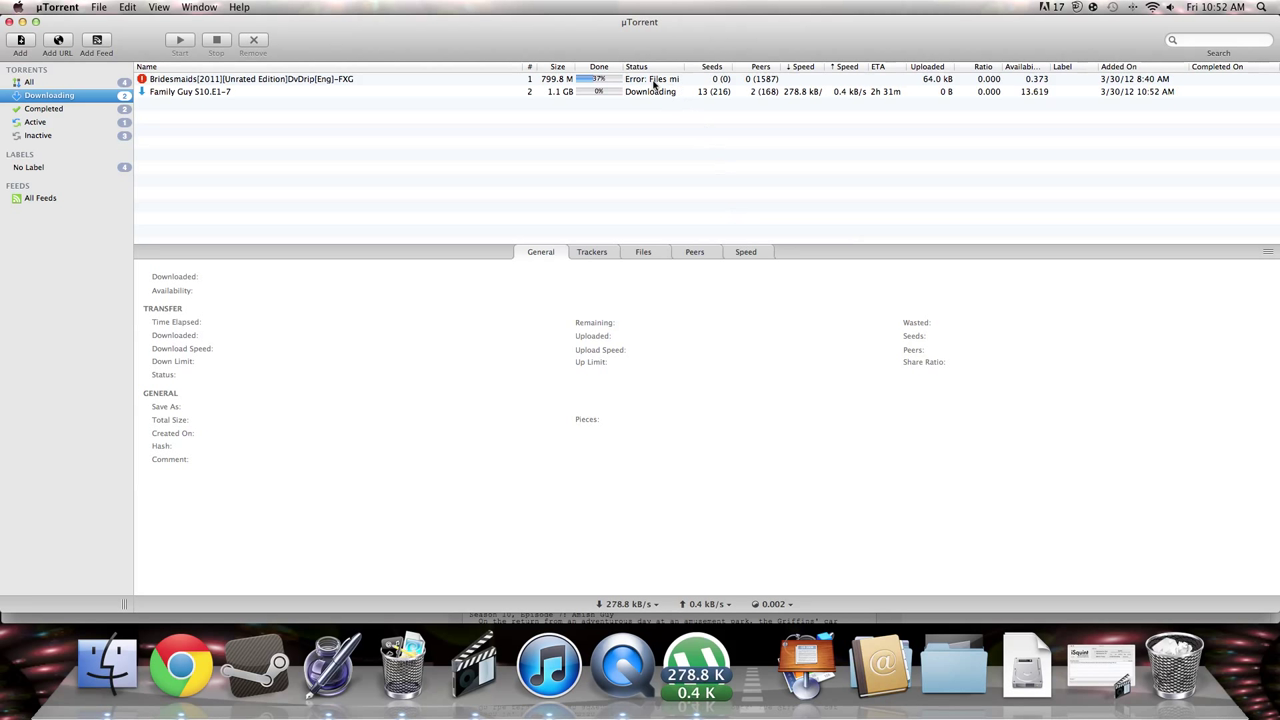
pyautogui.click(537, 94)
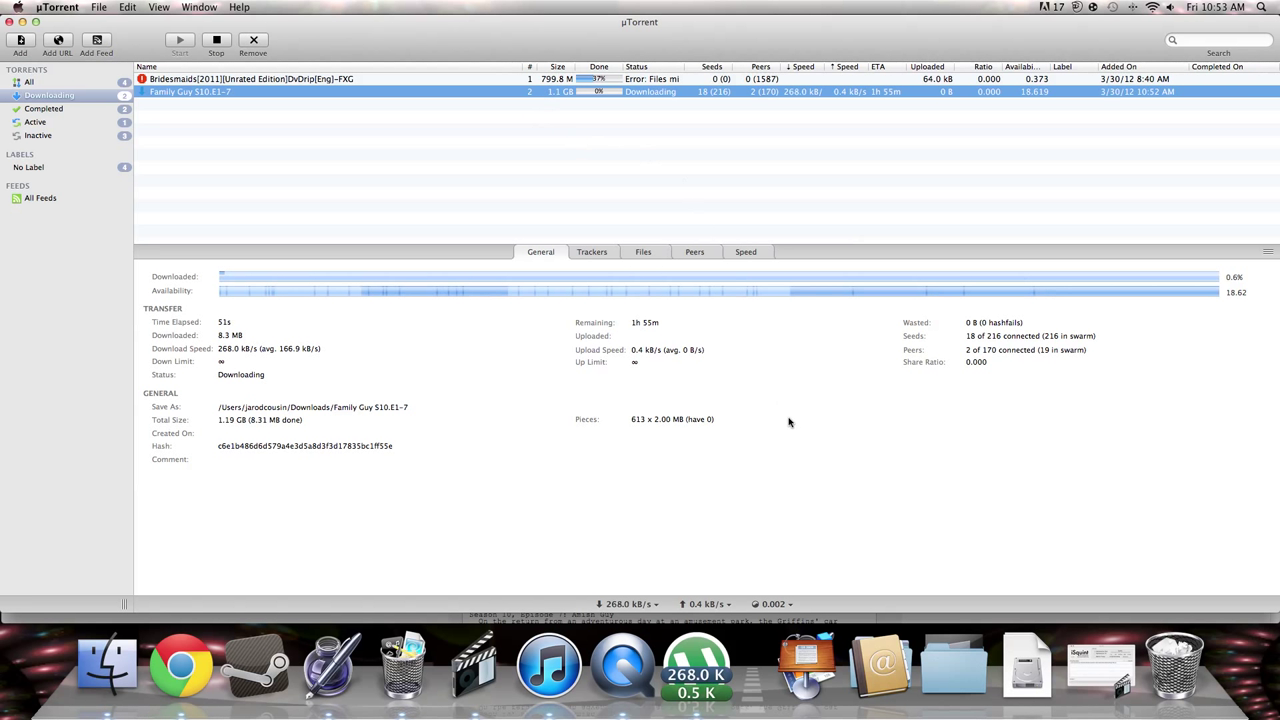
pyautogui.click(1027, 665)
pyautogui.click(775, 531)
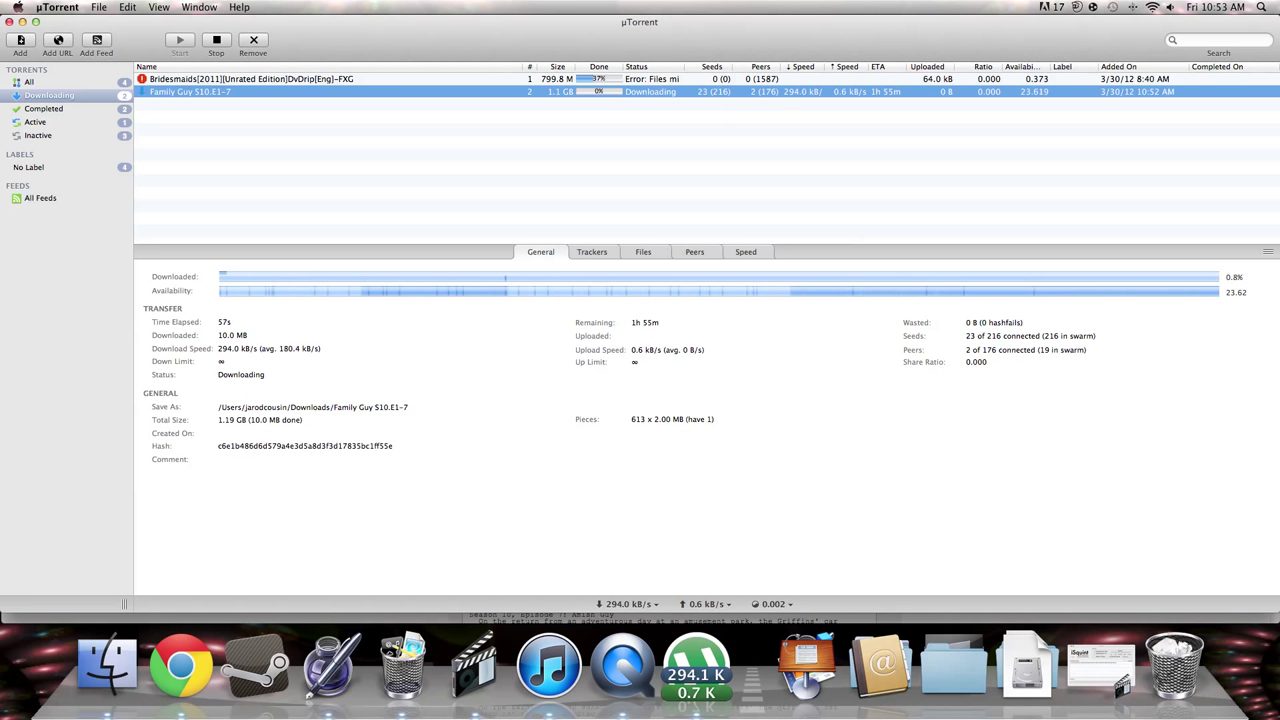
# Step: Leave the µTorrent and Pirate Bay pages, search the web for "family guy .torrent", and open the Family Guy - Season 7 isoHunt result
pyautogui.click(10, 21)
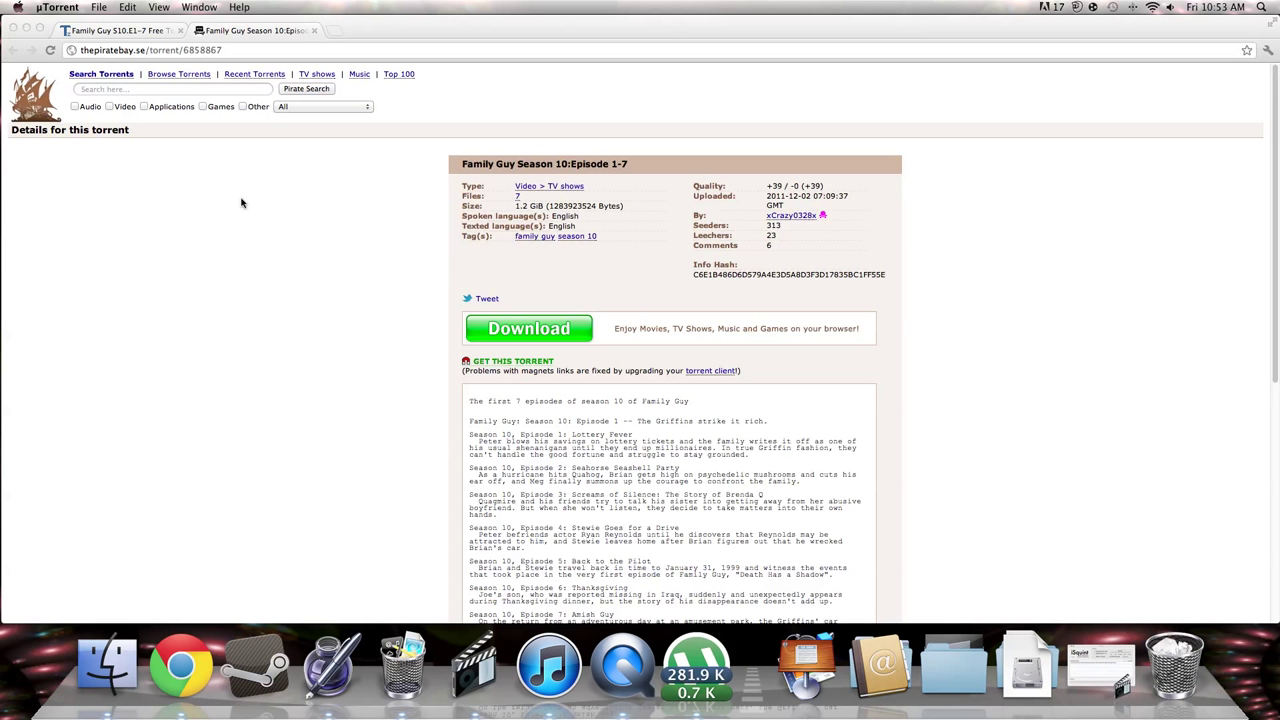
pyautogui.click(315, 32)
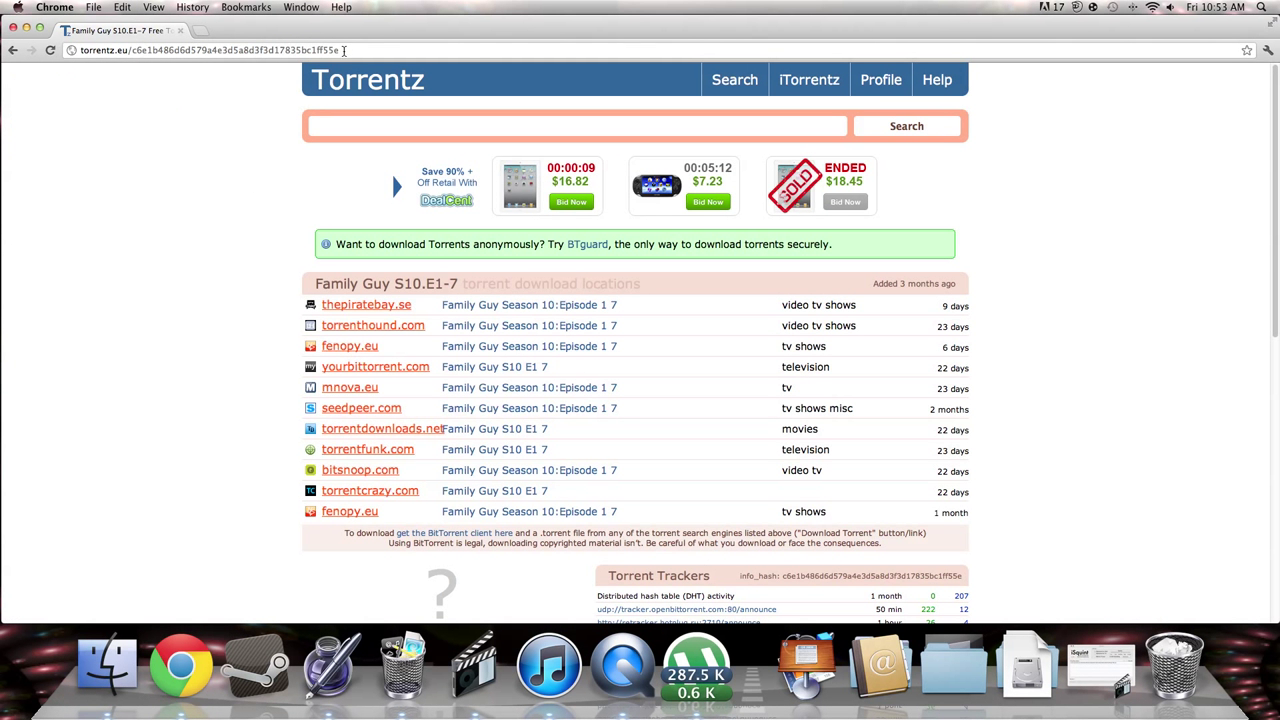
pyautogui.click(371, 52)
pyautogui.write('fam')
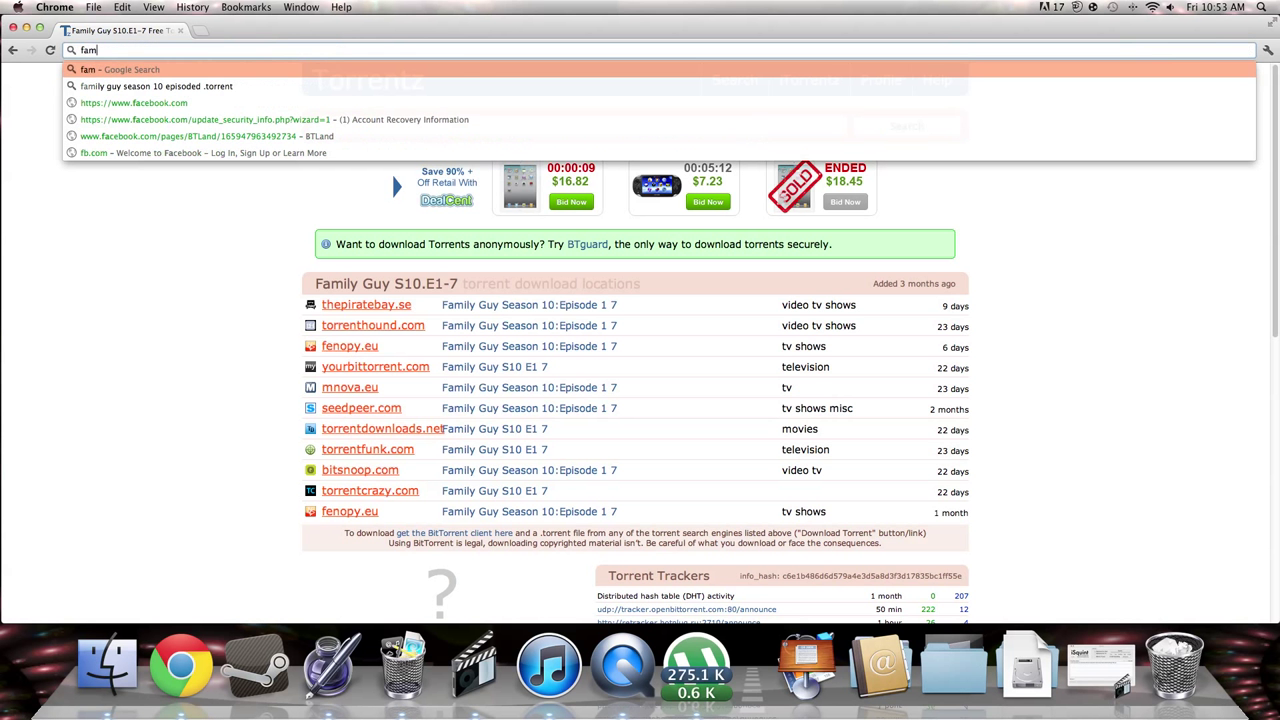
pyautogui.write('ily guy')
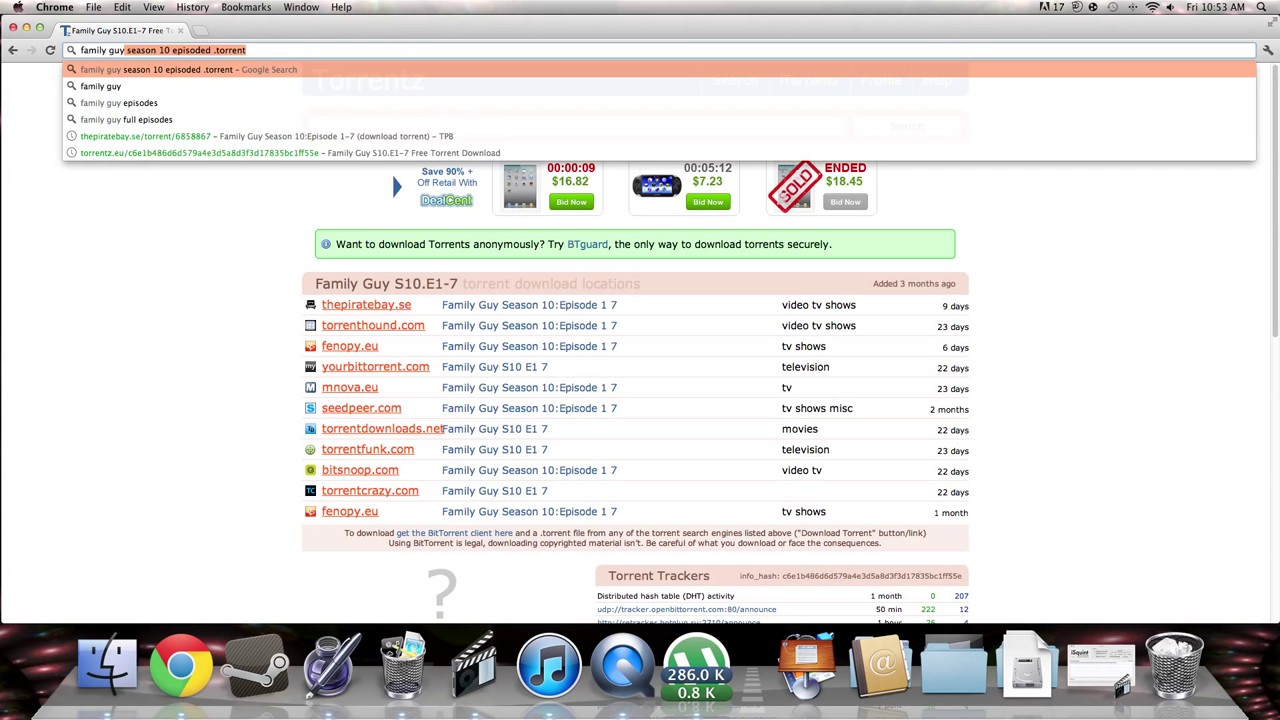
pyautogui.write(' .torrent')
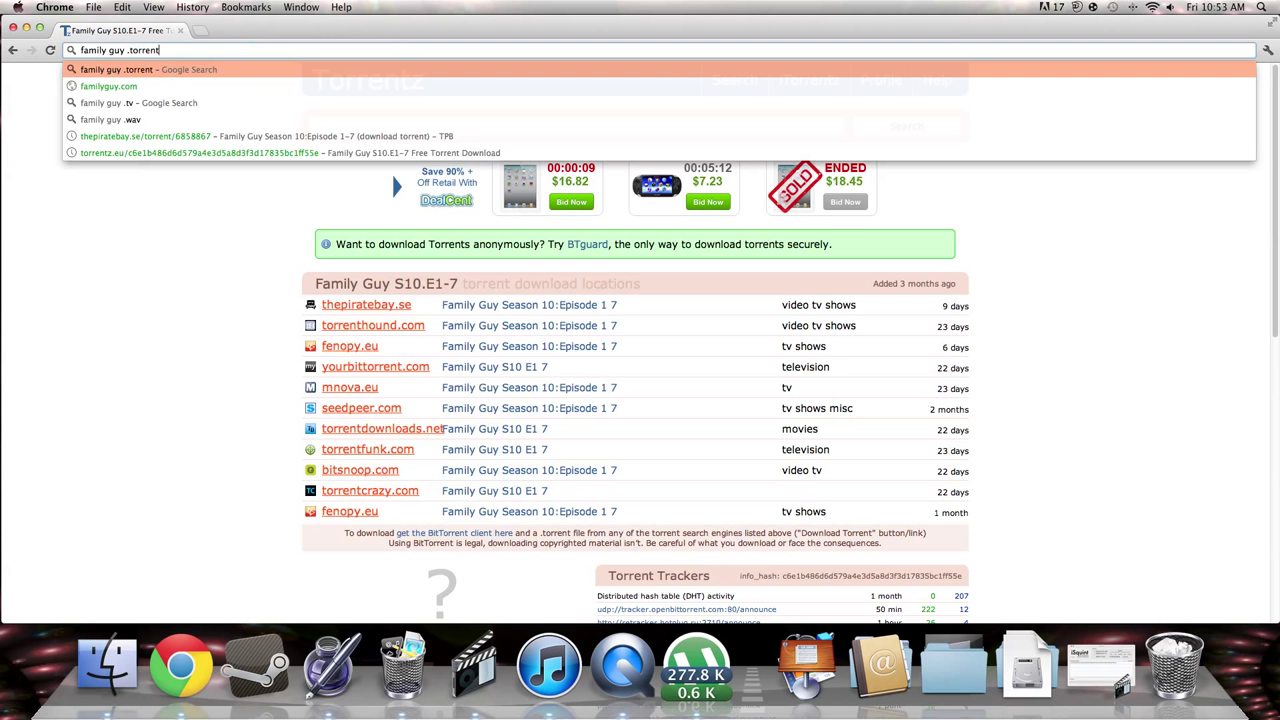
pyautogui.press('Return')
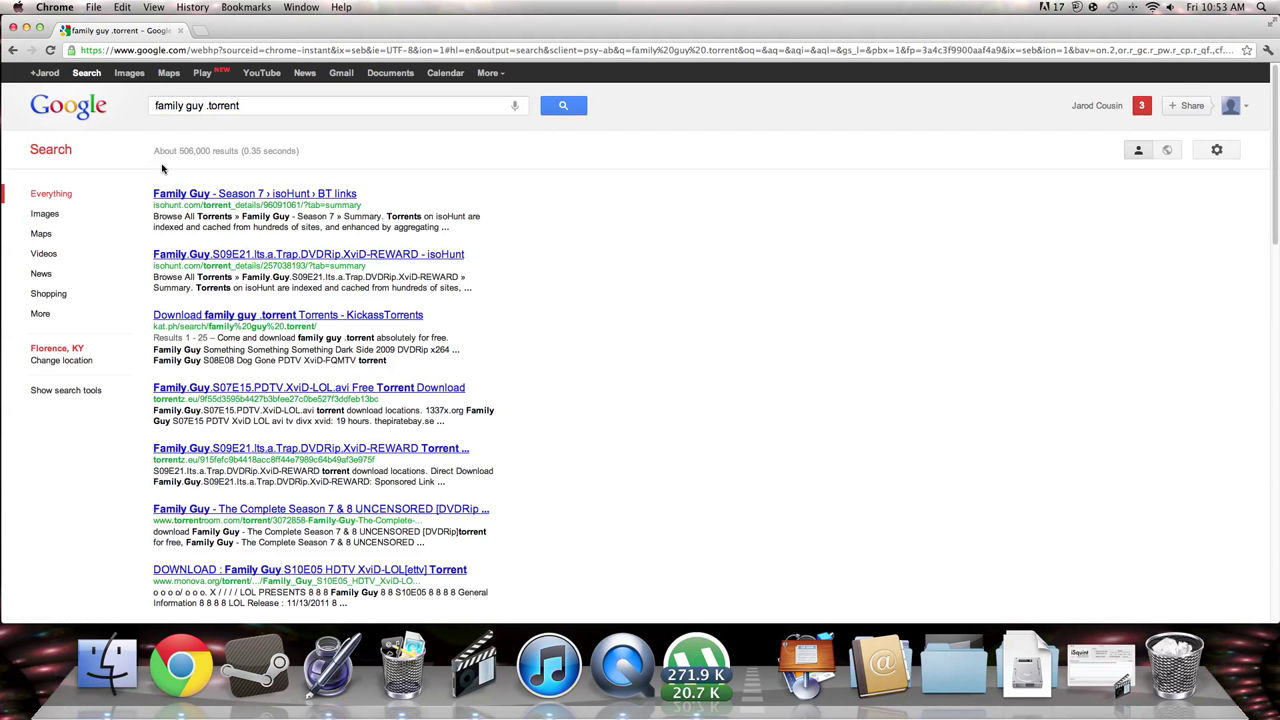
pyautogui.click(205, 197)
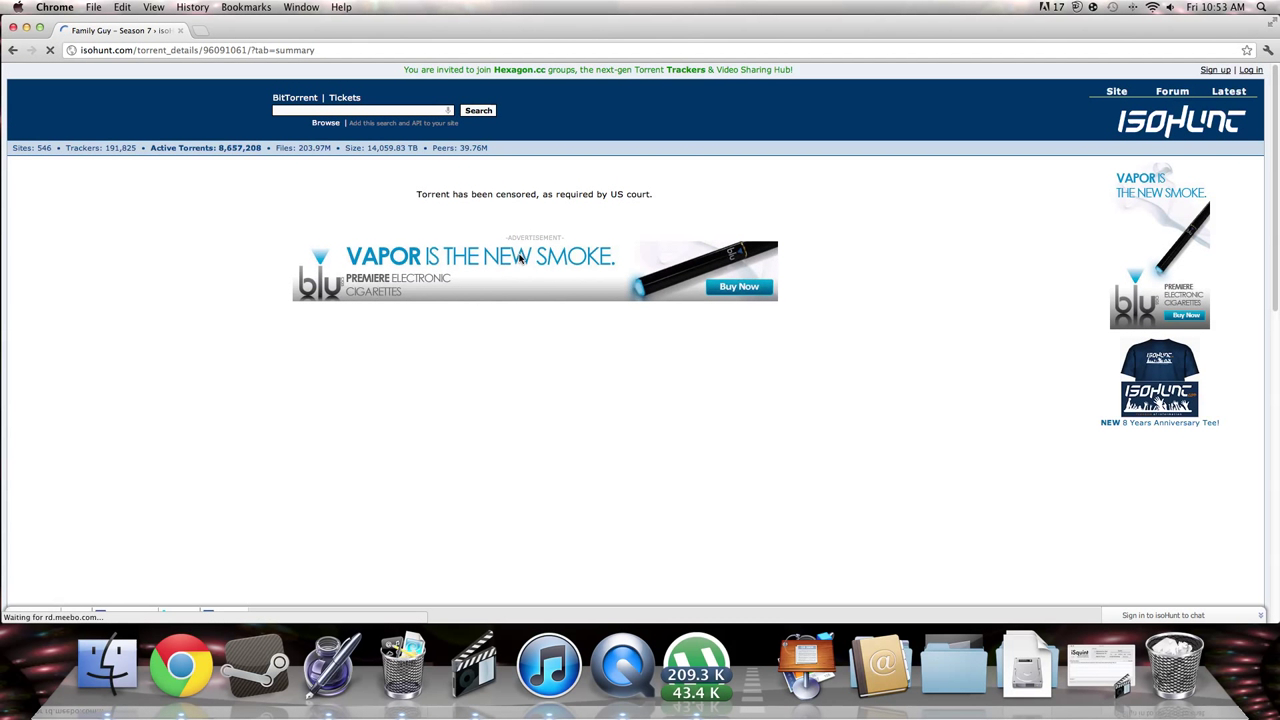
pyautogui.scroll(-3, 151, 262)
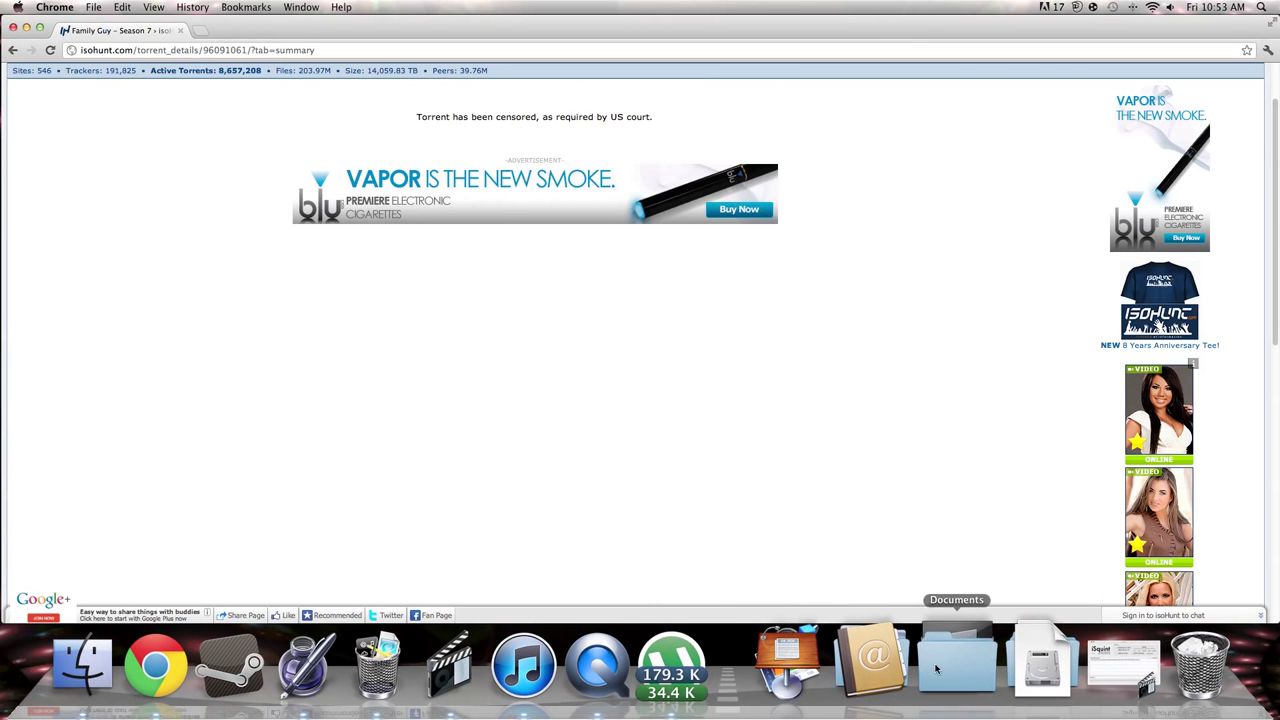
# Step: Close the browser window, then move the Family Guy S10.E1-7 folder from the downloads to the desktop and open it
pyautogui.click(1031, 679)
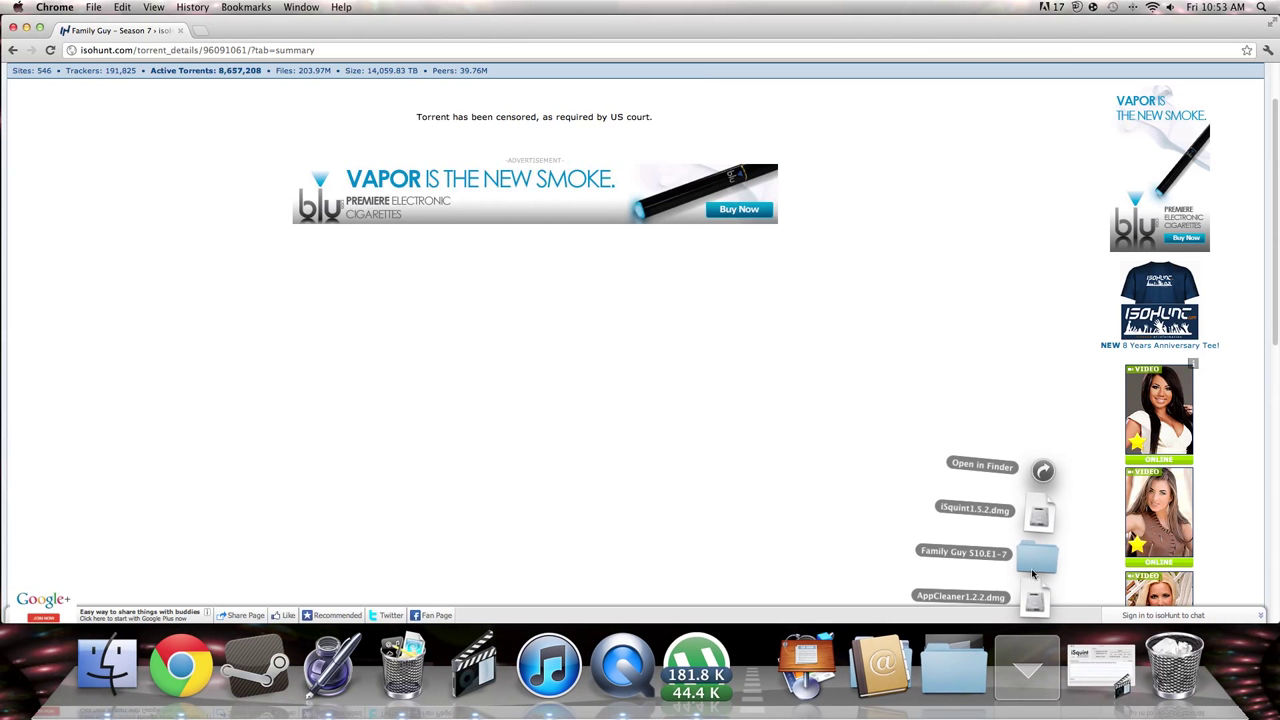
pyautogui.click(1039, 556)
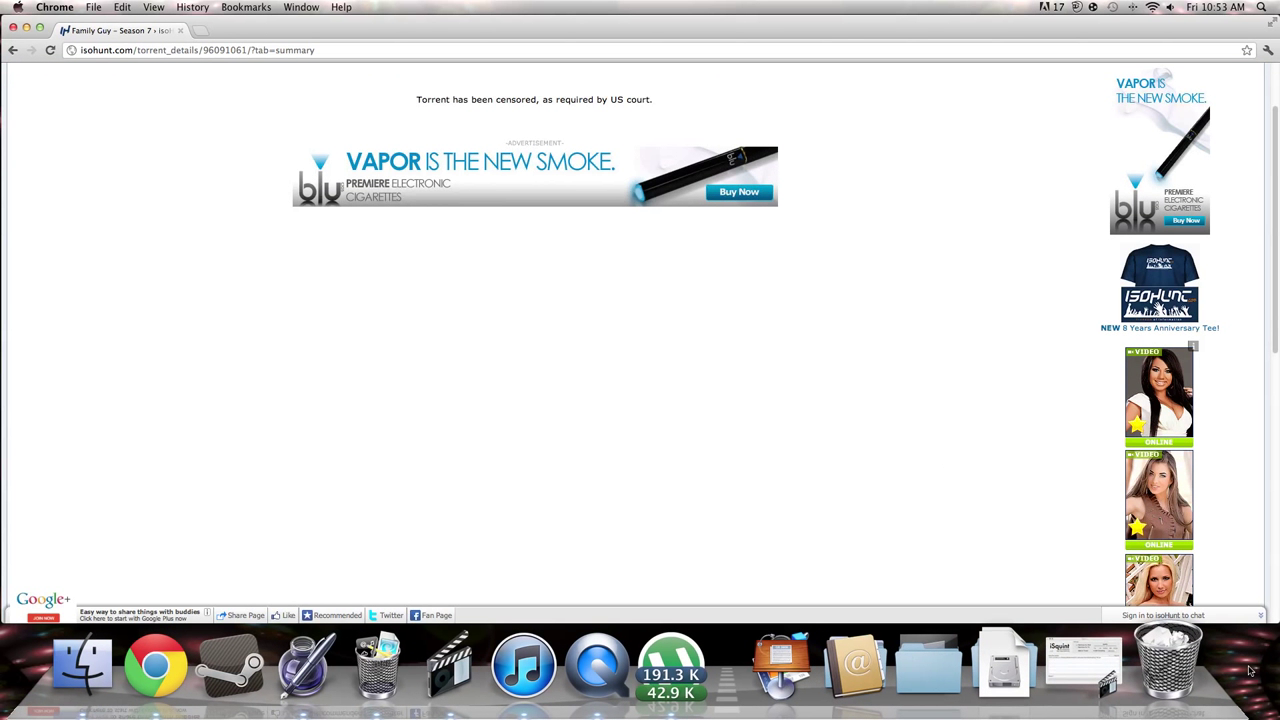
pyautogui.click(1028, 665)
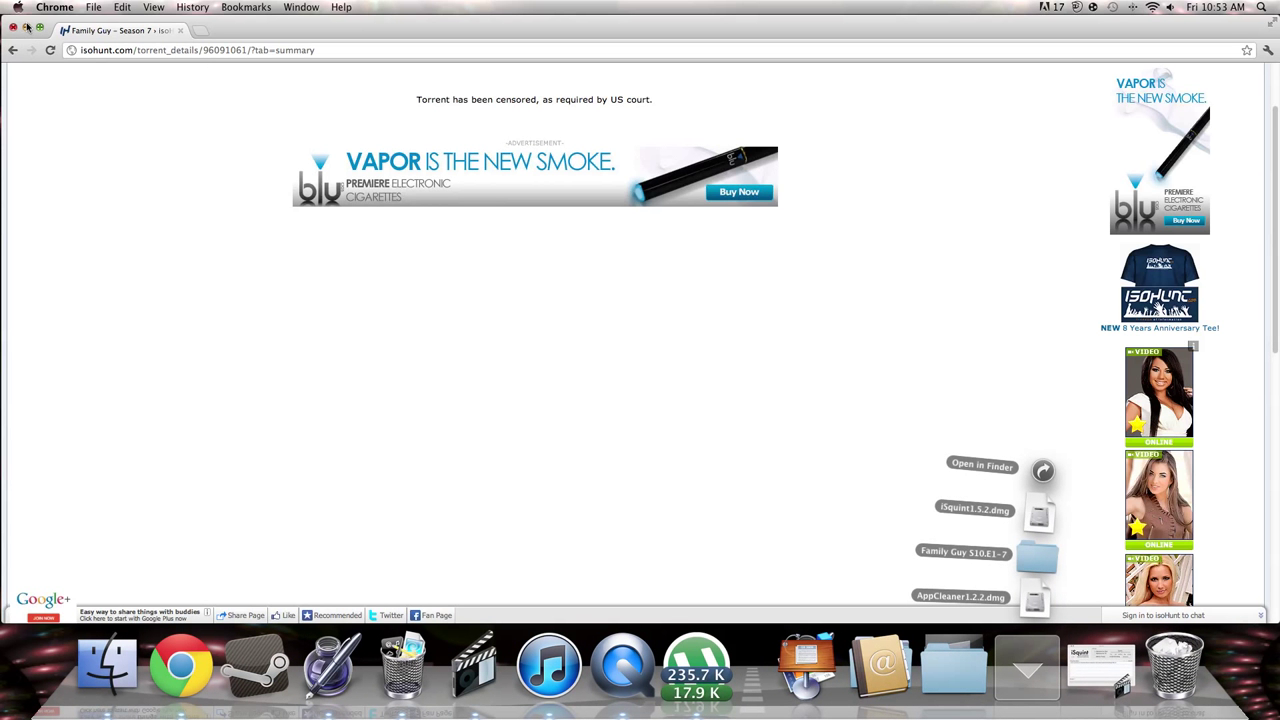
pyautogui.click(13, 27)
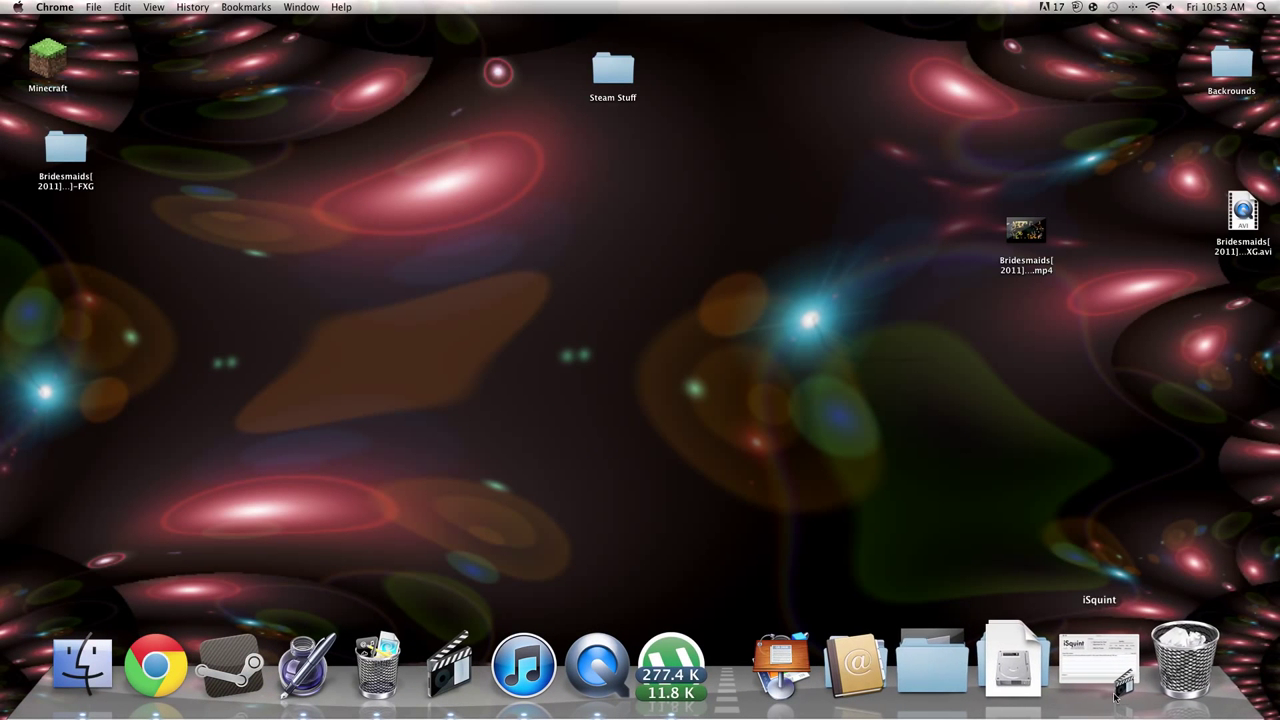
pyautogui.click(1028, 665)
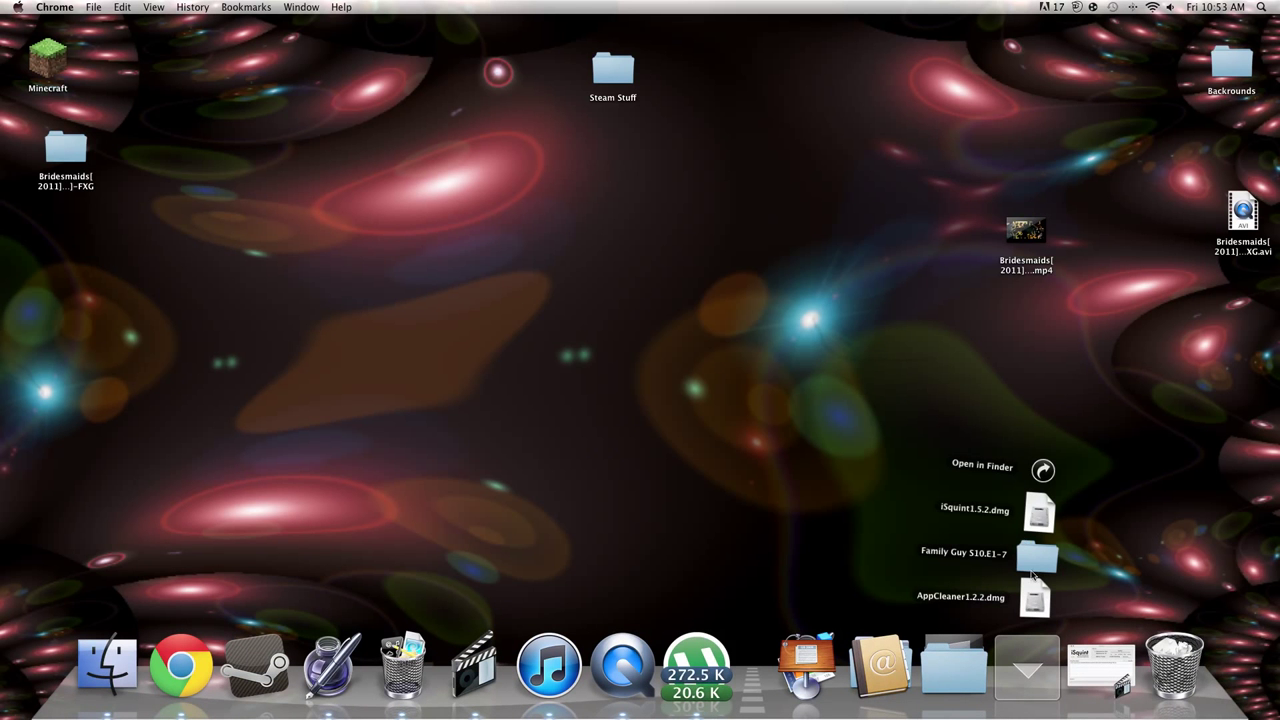
pyautogui.moveTo(1037, 556); pyautogui.dragTo(581, 267)
pyautogui.doubleClick(581, 262)
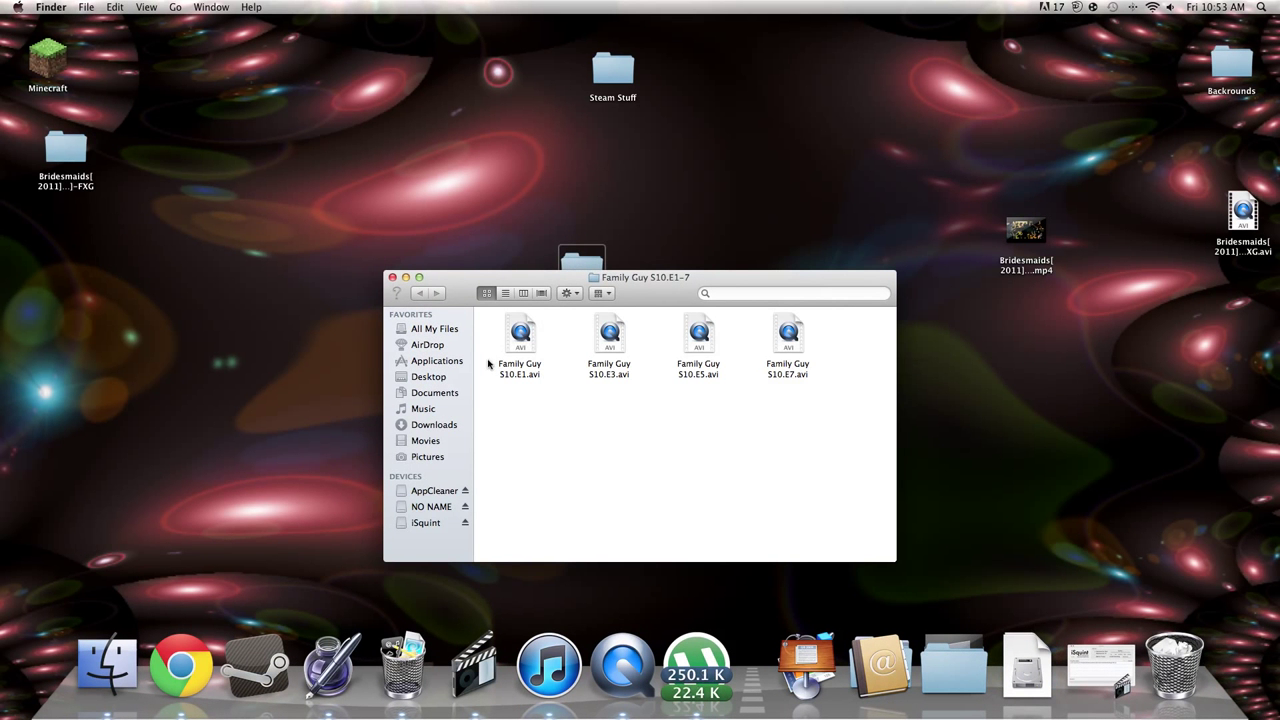
# Step: Open iSquint, clear its file list, and add the four Family Guy AVI episodes (E1, E3, E5, E7) from the folder
pyautogui.moveTo(836, 367); pyautogui.dragTo(518, 344)
pyautogui.click(749, 491)
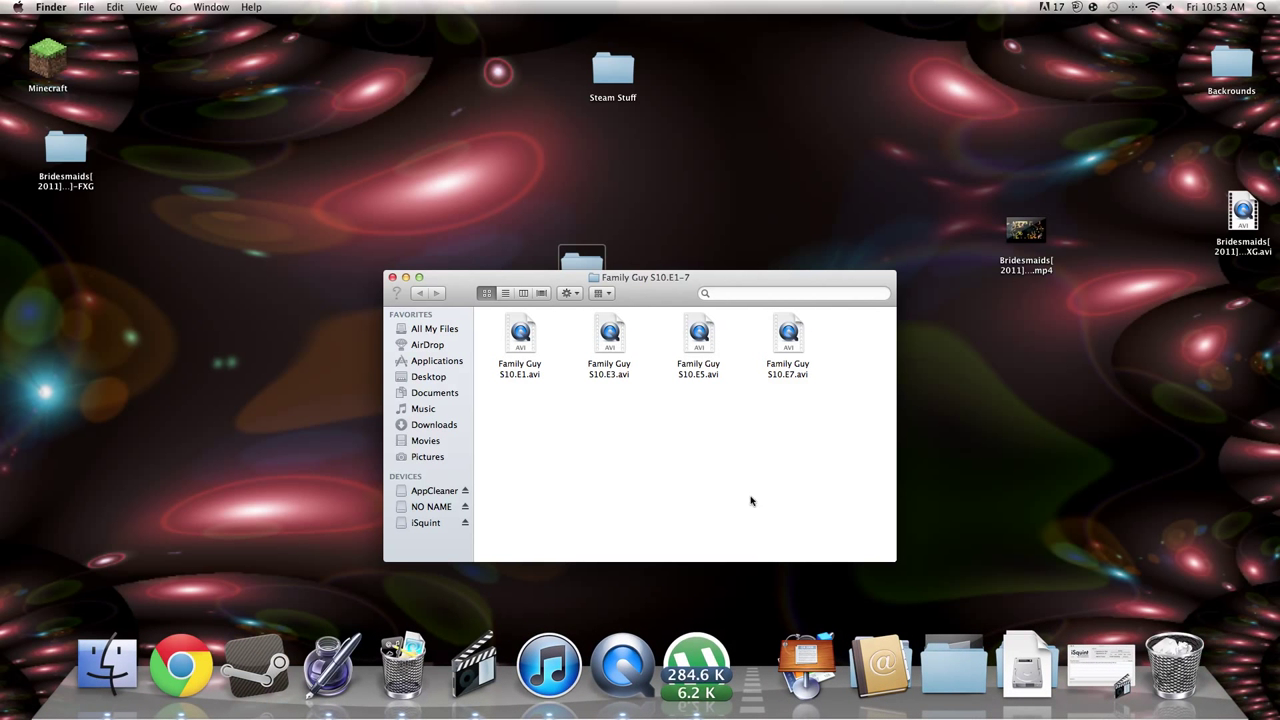
pyautogui.click(478, 688)
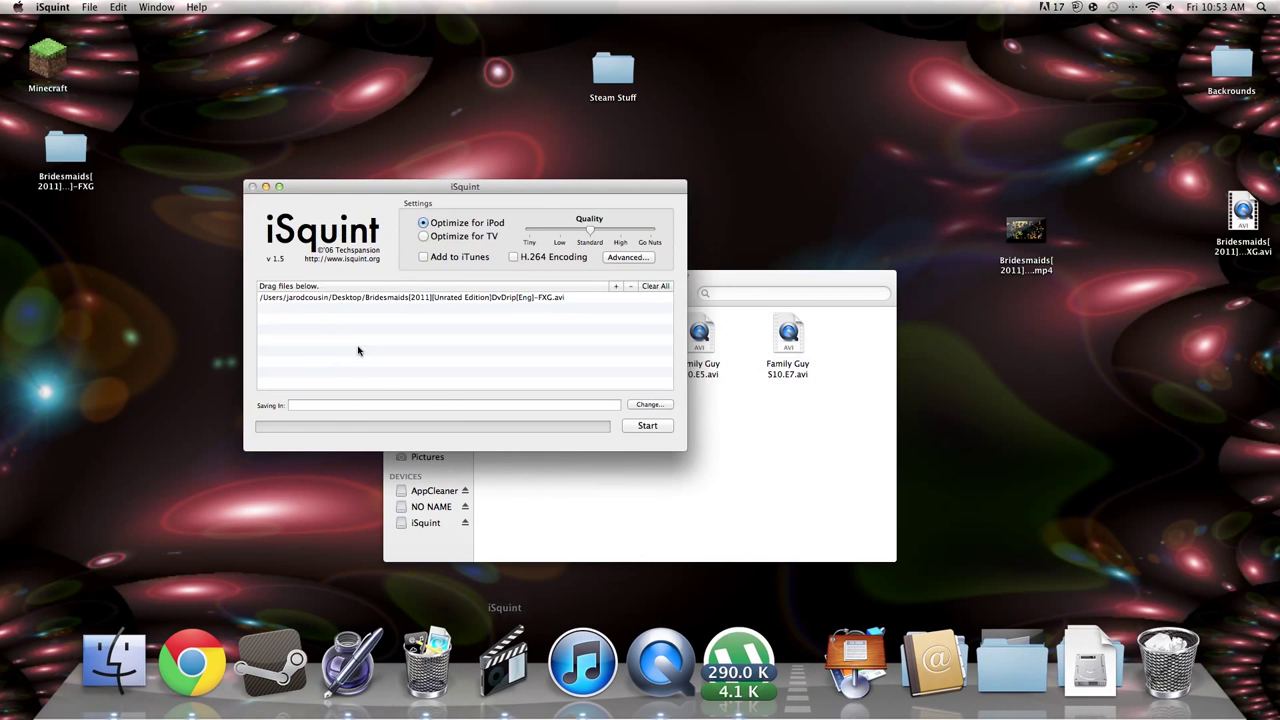
pyautogui.click(655, 287)
pyautogui.moveTo(458, 181); pyautogui.dragTo(223, 158)
pyautogui.moveTo(672, 300); pyautogui.dragTo(789, 307)
pyautogui.moveTo(990, 378); pyautogui.dragTo(229, 314)
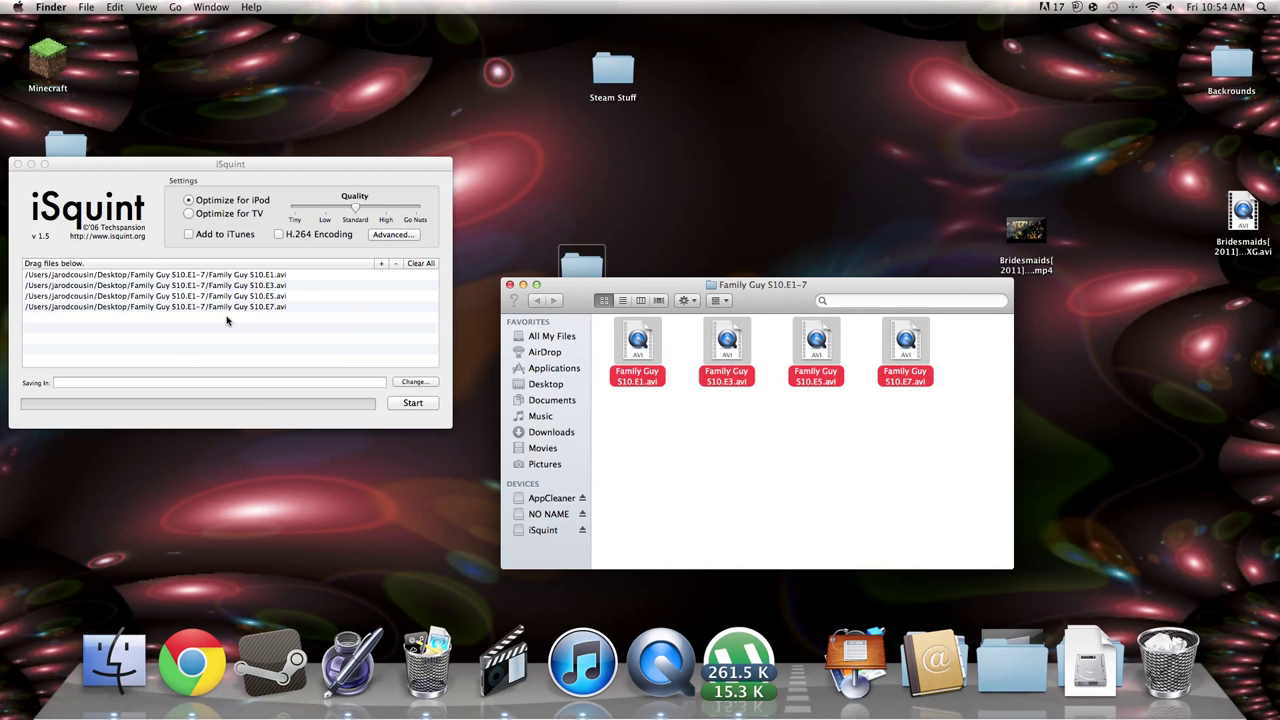
# Step: Start converting the listed episodes in iSquint and reposition the folder and iSquint windows
pyautogui.click(419, 406)
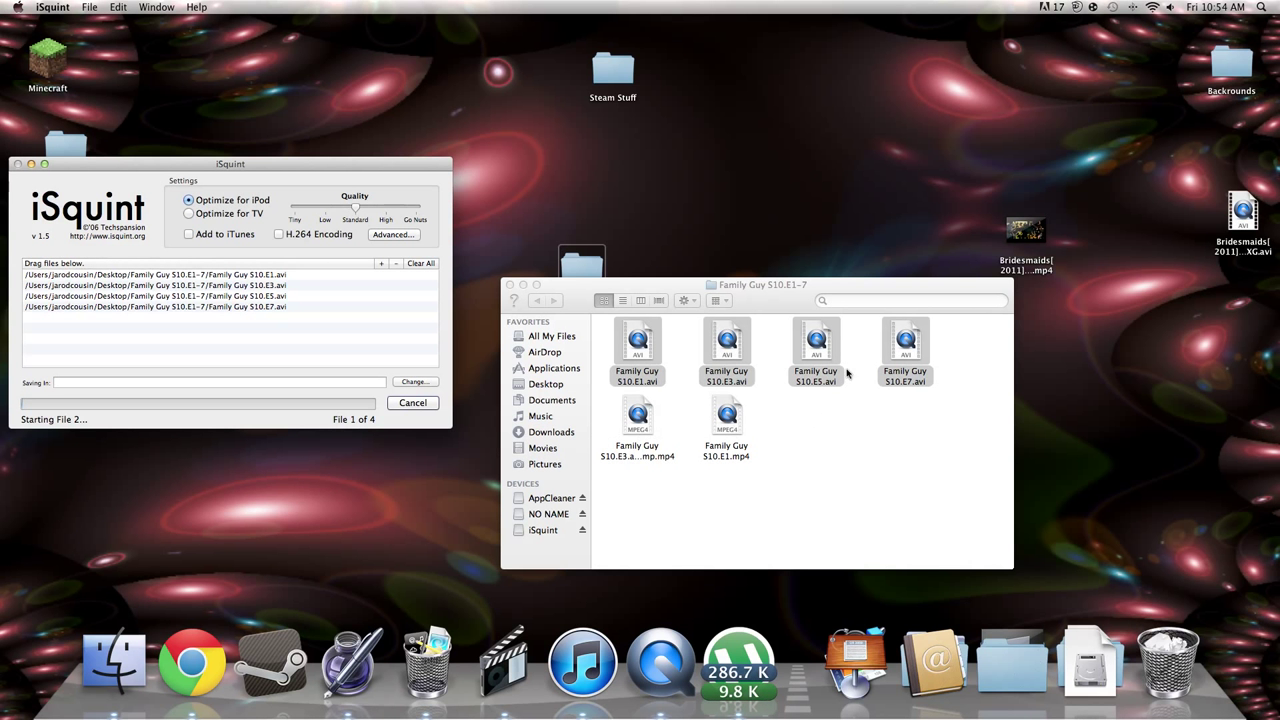
pyautogui.moveTo(860, 290); pyautogui.dragTo(849, 316)
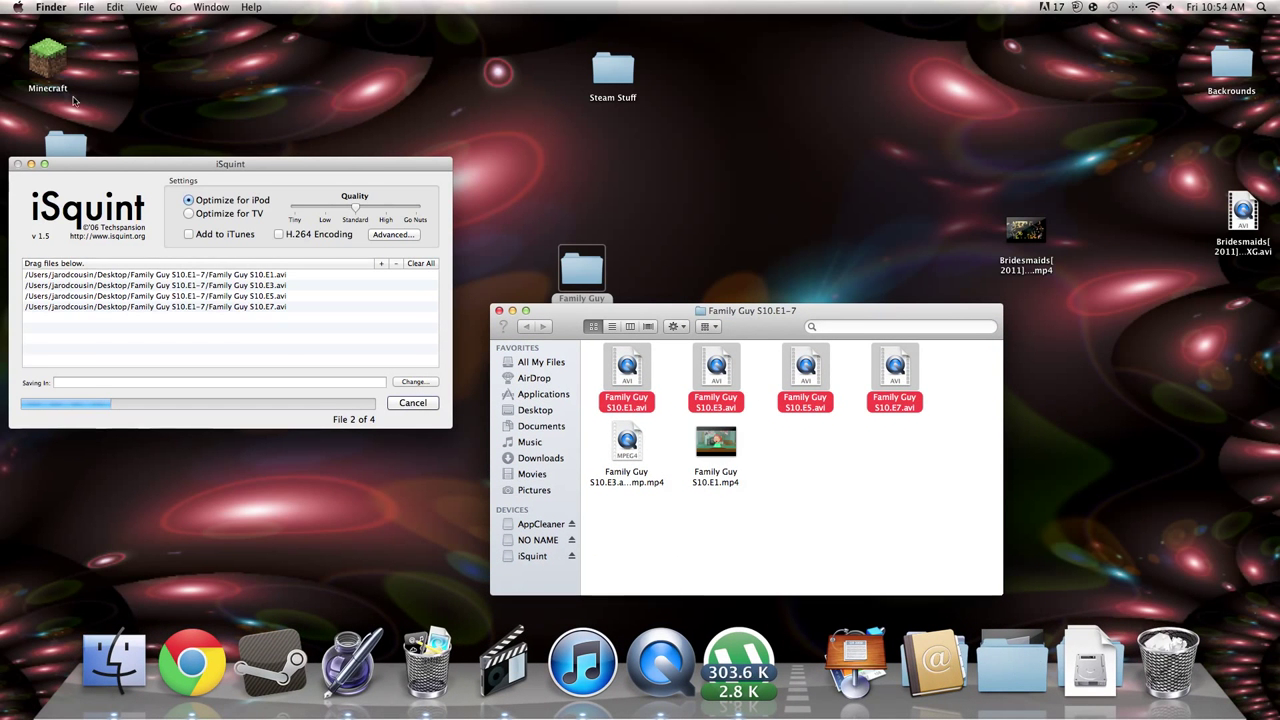
pyautogui.moveTo(115, 166); pyautogui.dragTo(231, 133)
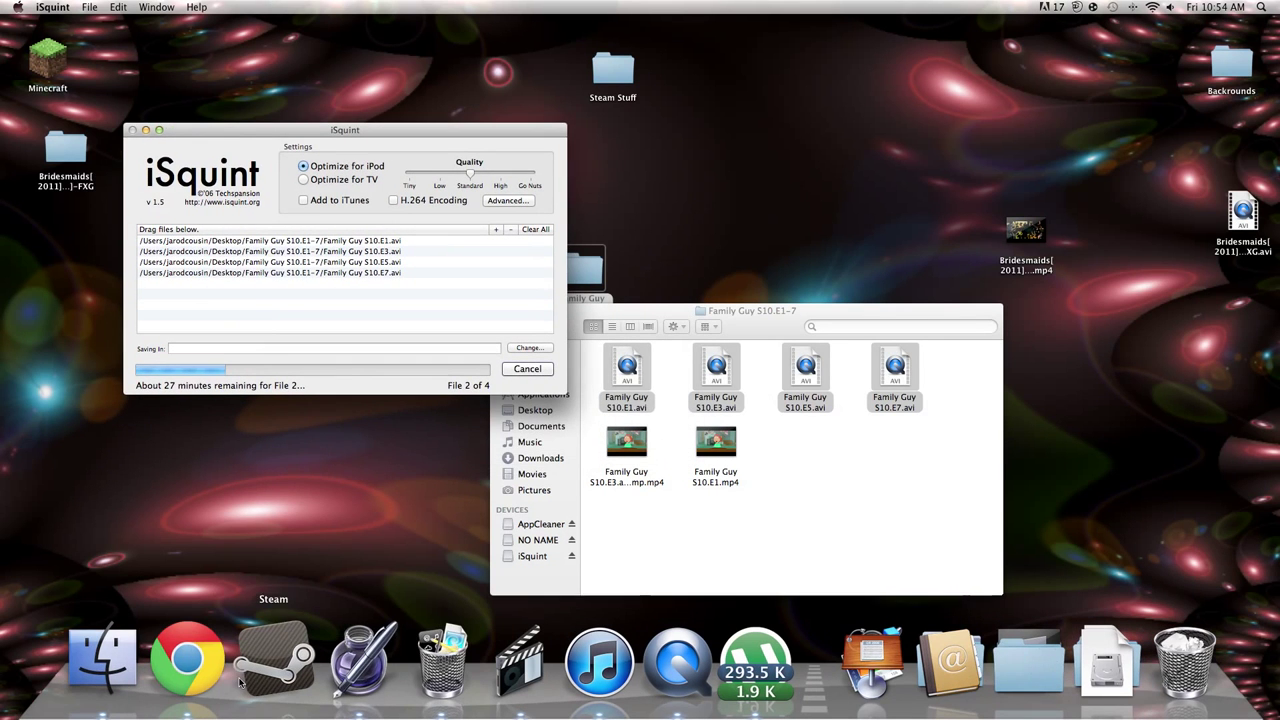
# Step: Search the web in Chrome for "isquint" and open its MacUpdate download page
pyautogui.click(172, 628)
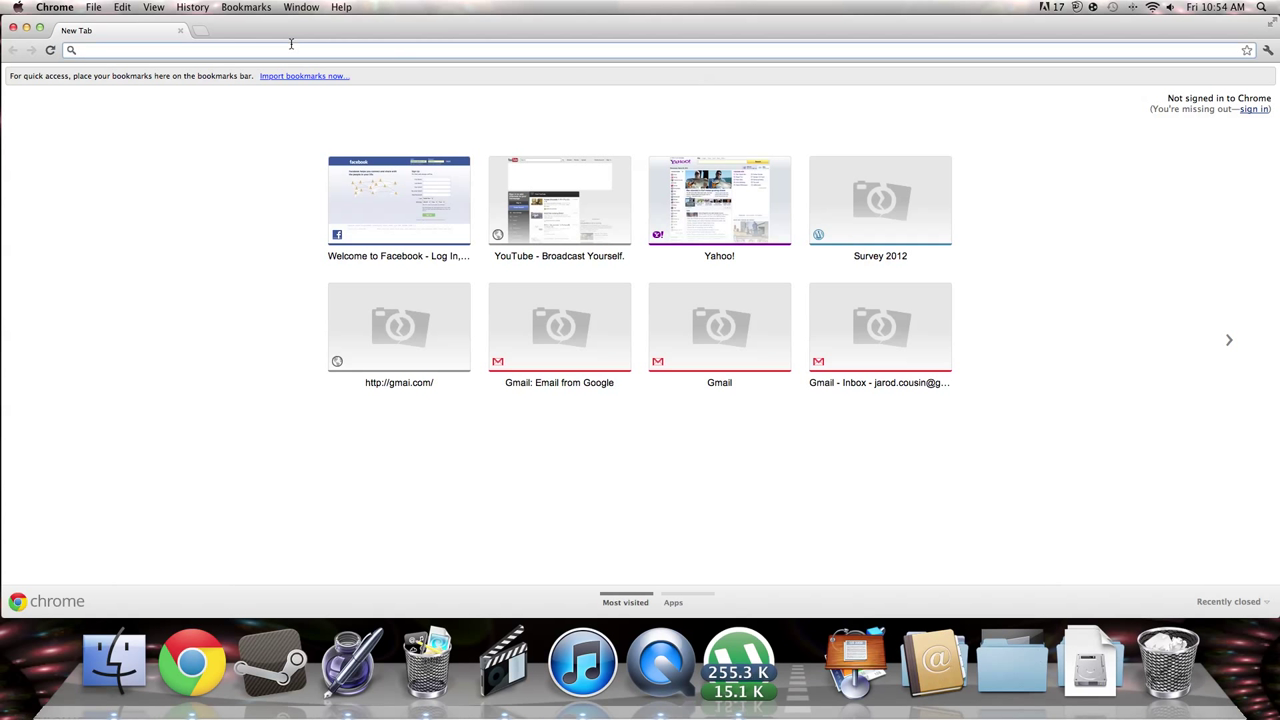
pyautogui.write('i')
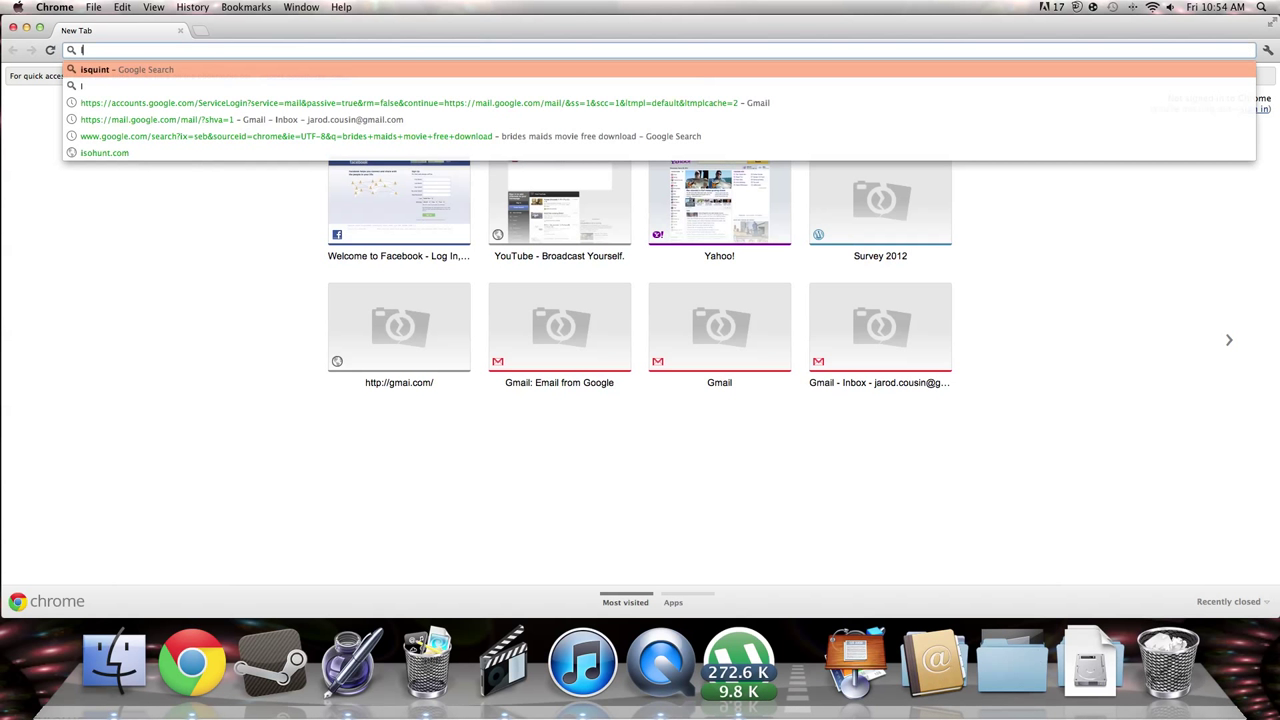
pyautogui.write('squin')
pyautogui.press('Return')
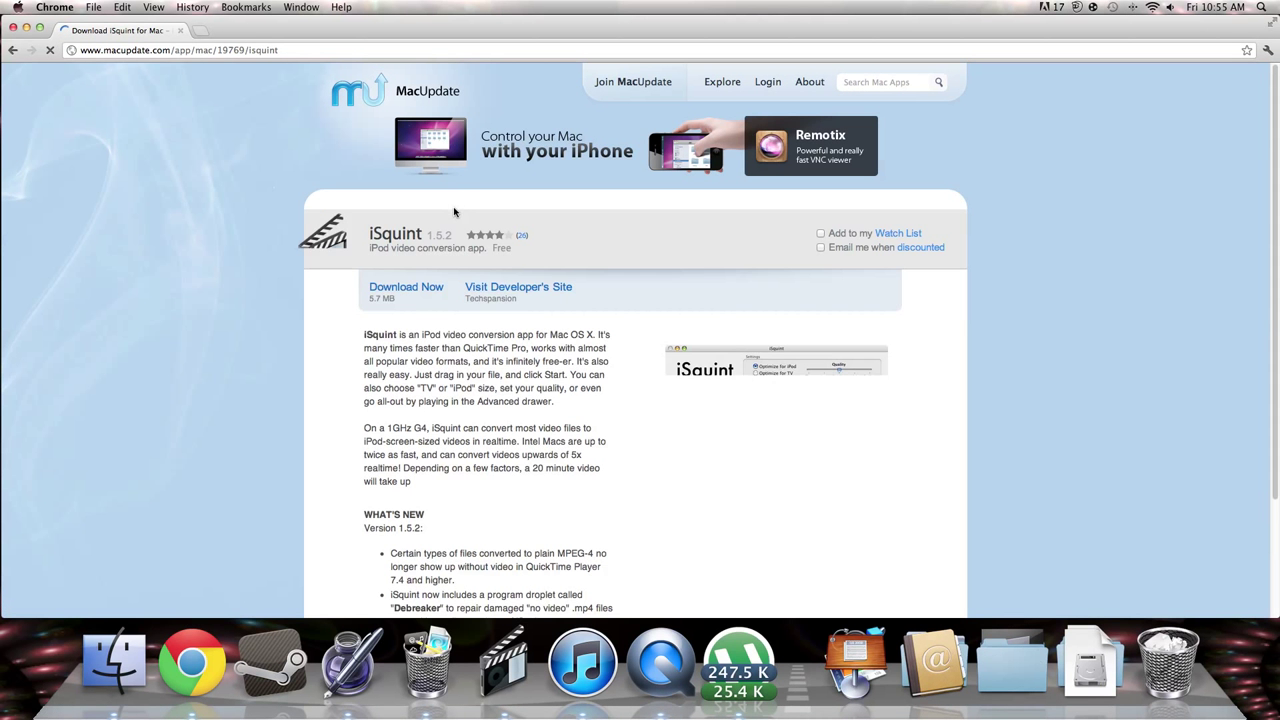
pyautogui.rightClick(606, 247)
pyautogui.click(182, 295)
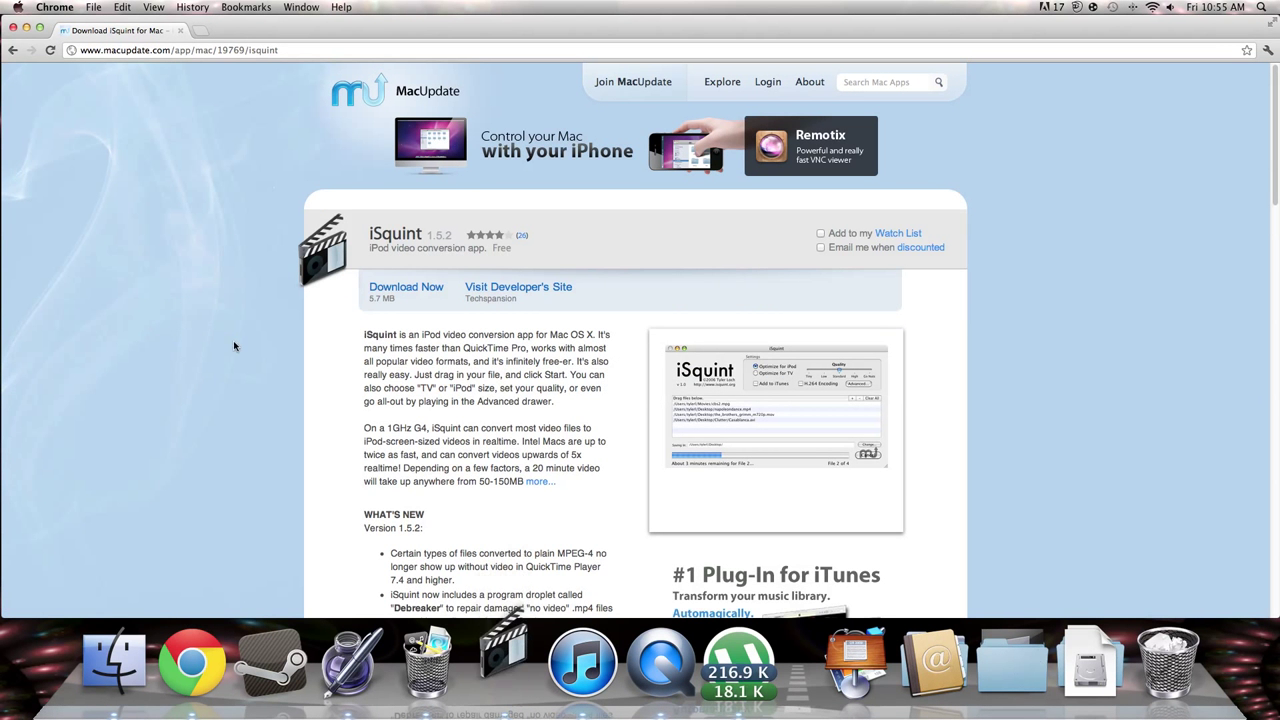
# Step: Return to iSquint and dismiss the conversion notice
pyautogui.click(503, 655)
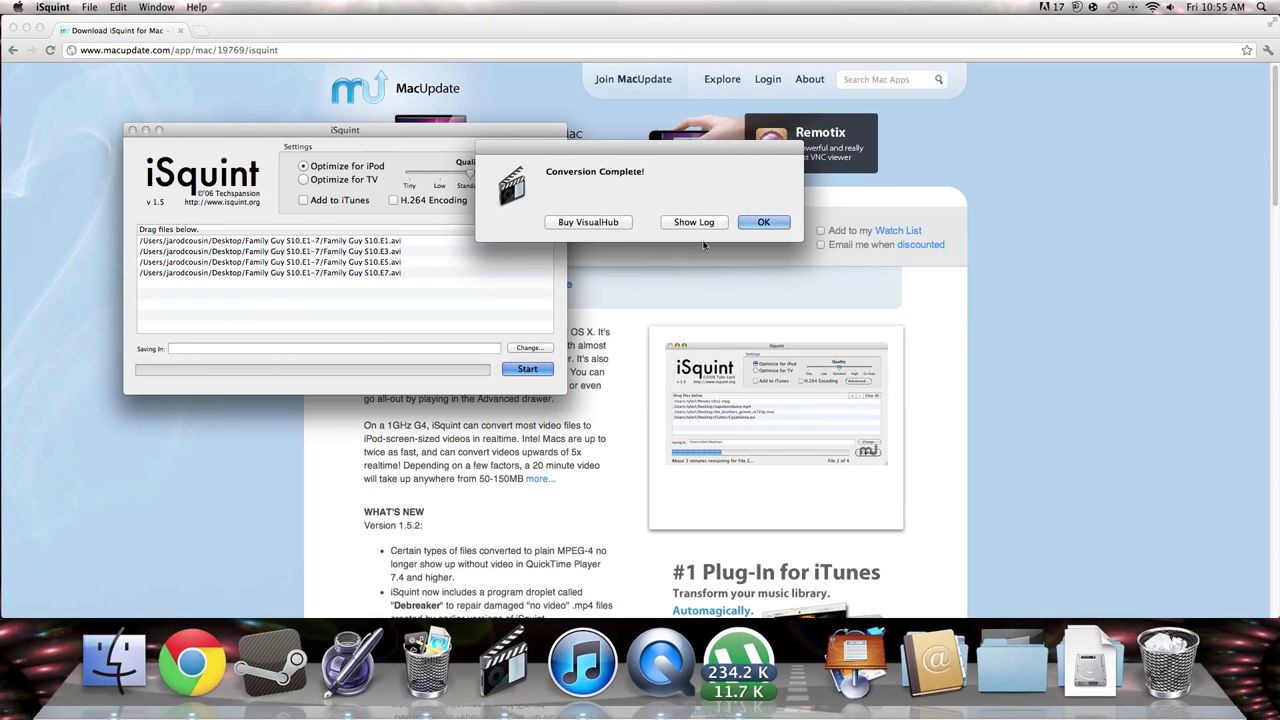
pyautogui.click(748, 224)
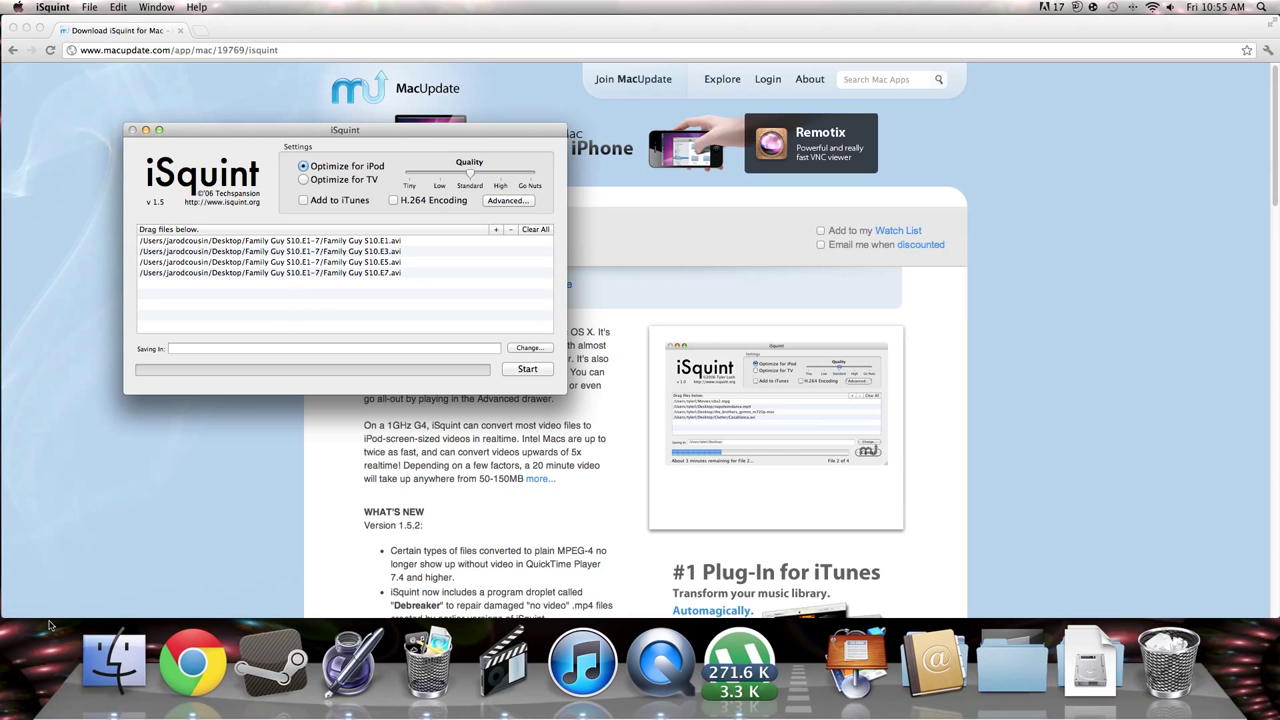
# Step: Close the MacUpdate browser window, then move the Family Guy S10.E1-7 folder and iSquint windows apart on the desktop
pyautogui.click(289, 252)
pyautogui.click(145, 459)
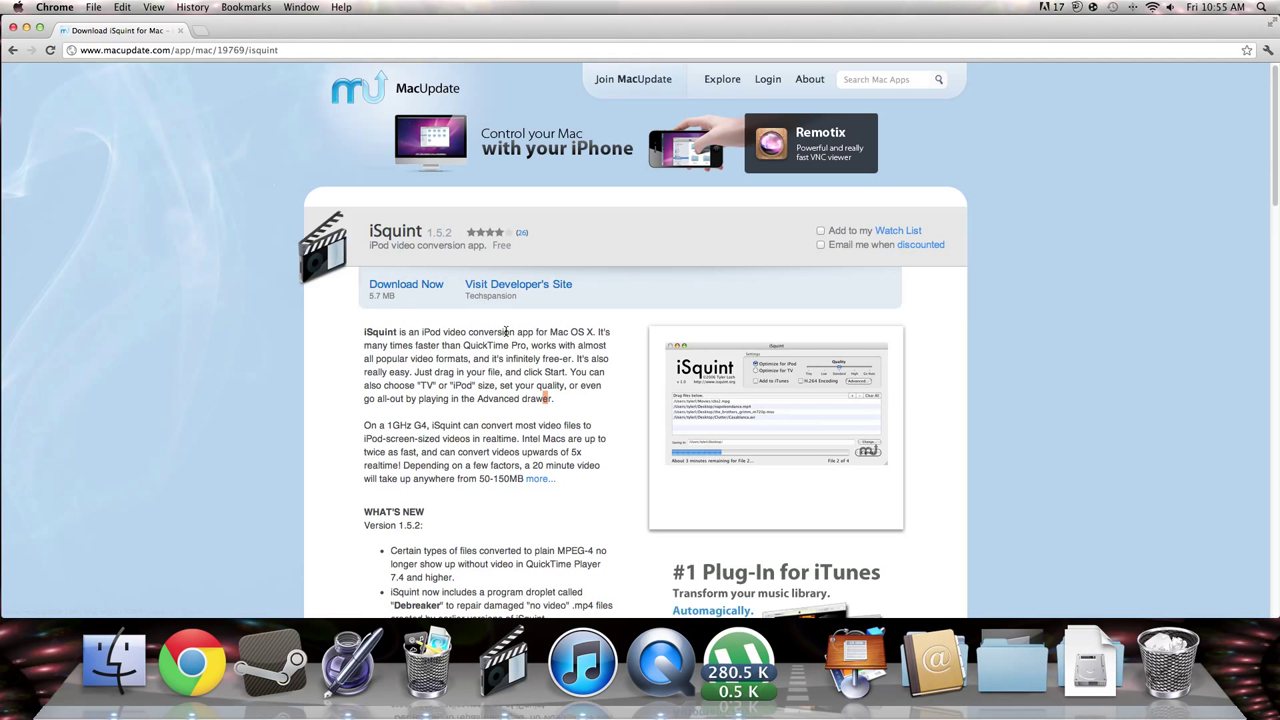
pyautogui.click(13, 29)
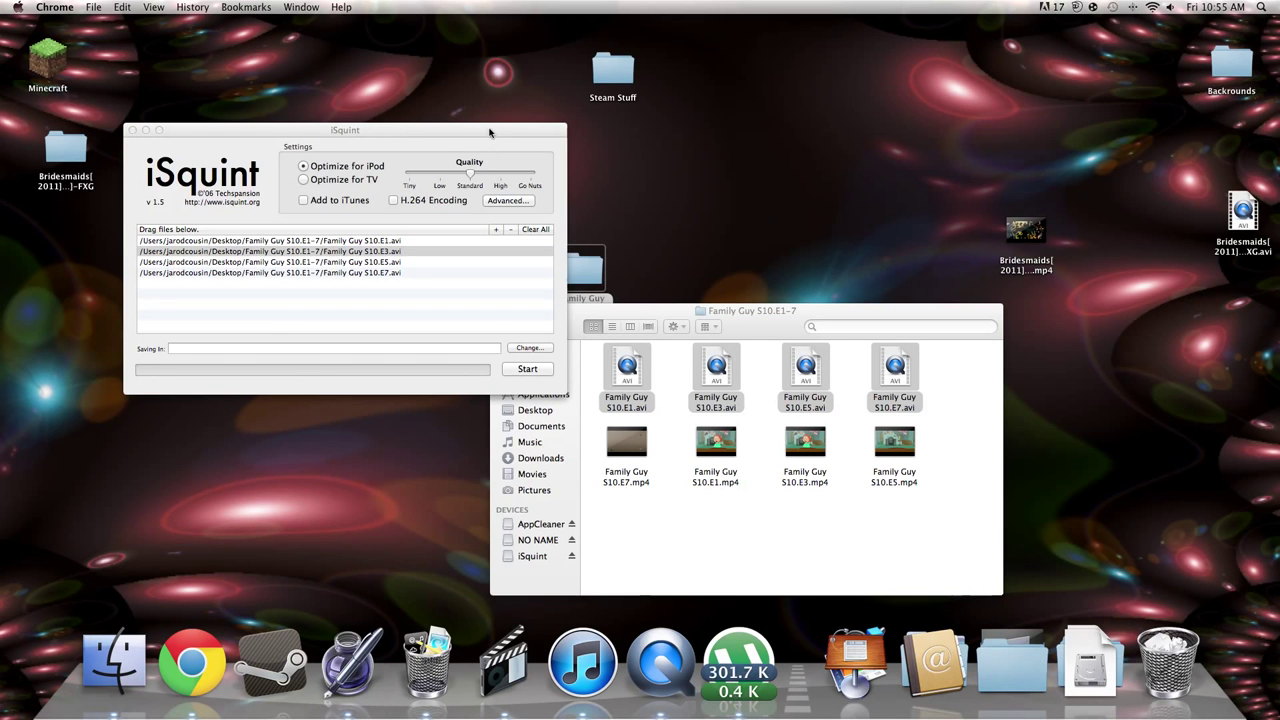
pyautogui.press('super+Tab')
pyautogui.moveTo(886, 309); pyautogui.dragTo(1037, 242)
pyautogui.moveTo(1140, 380); pyautogui.dragTo(1103, 449)
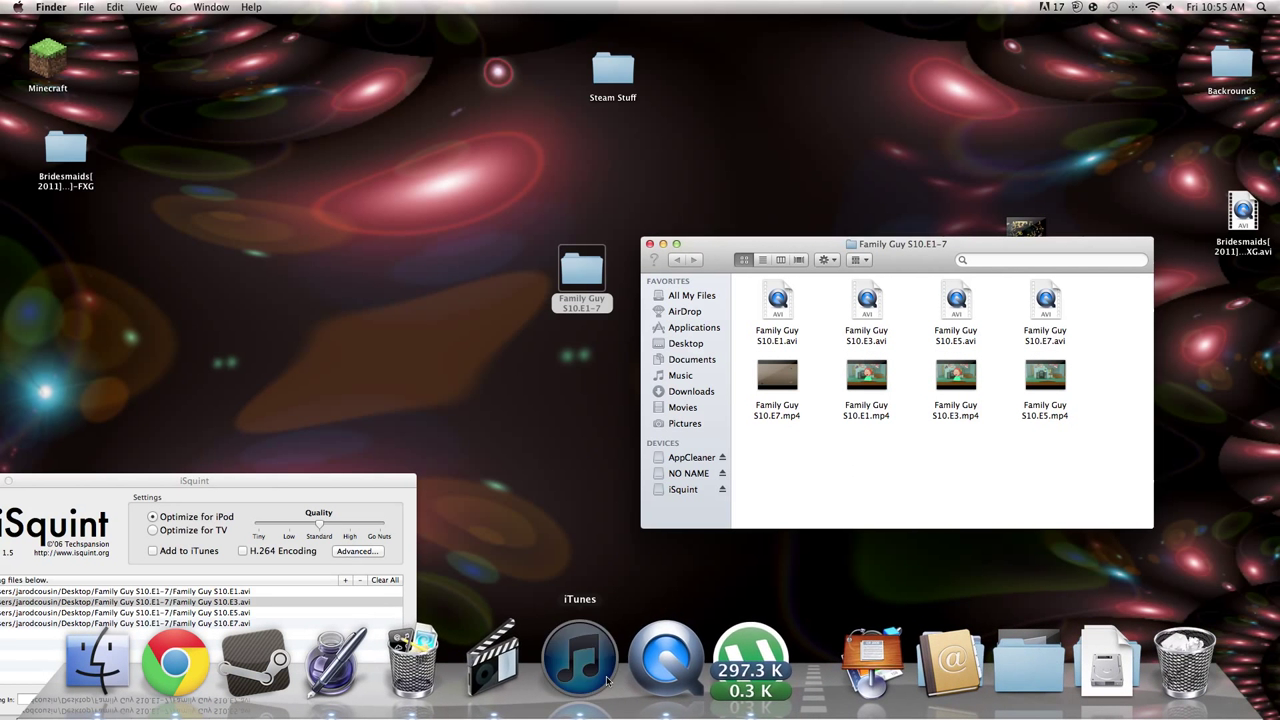
# Step: Open iTunes, place the Family Guy S10.E1-7 folder window beside it, and return to iTunes
pyautogui.click(580, 660)
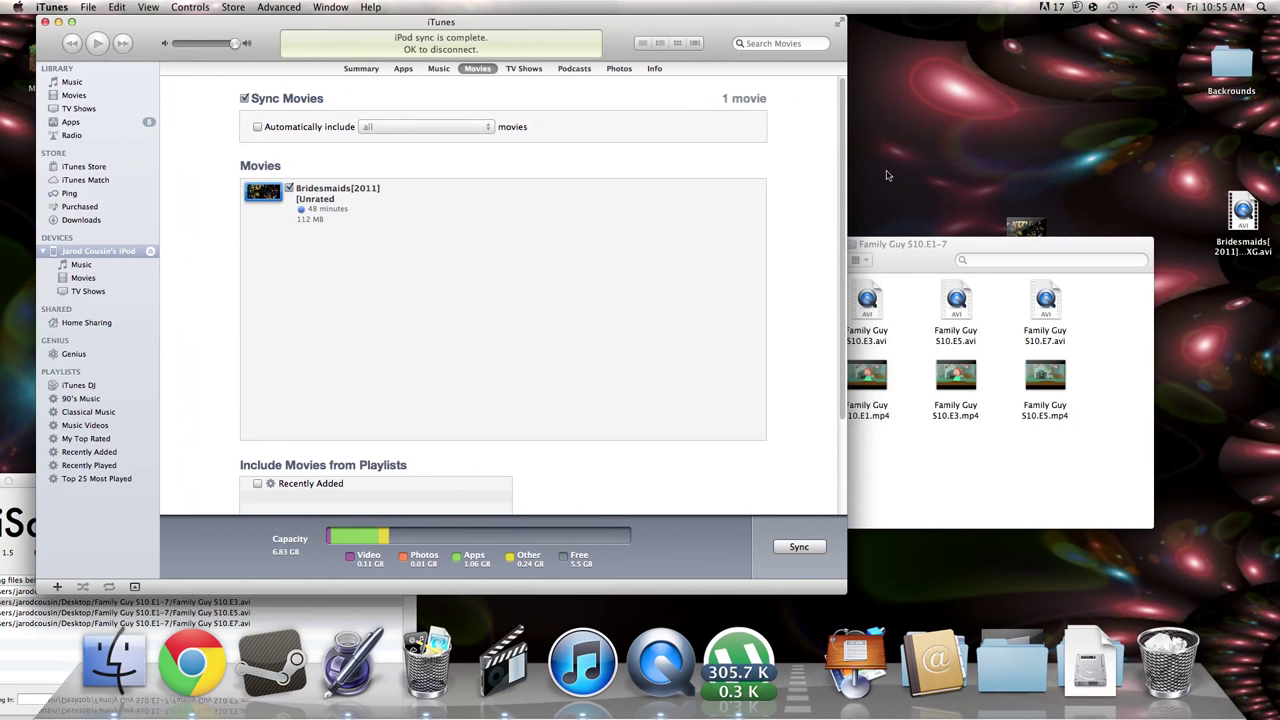
pyautogui.click(925, 255)
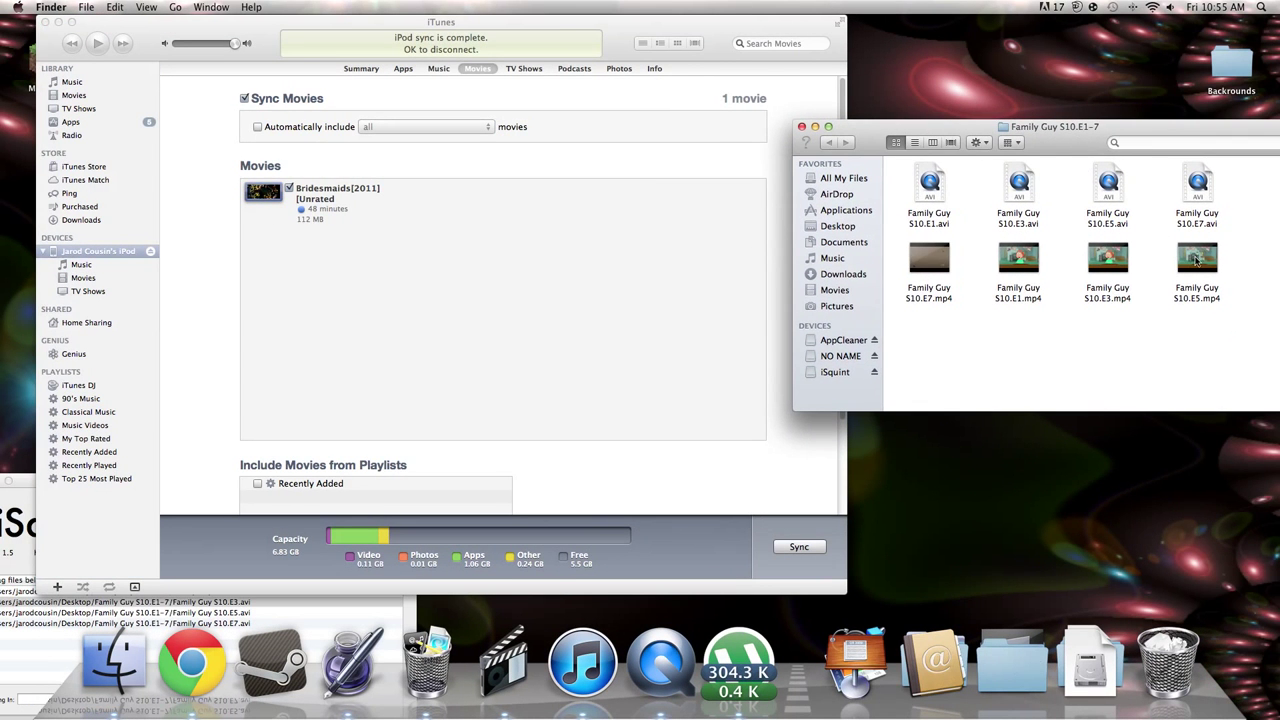
pyautogui.click(367, 176)
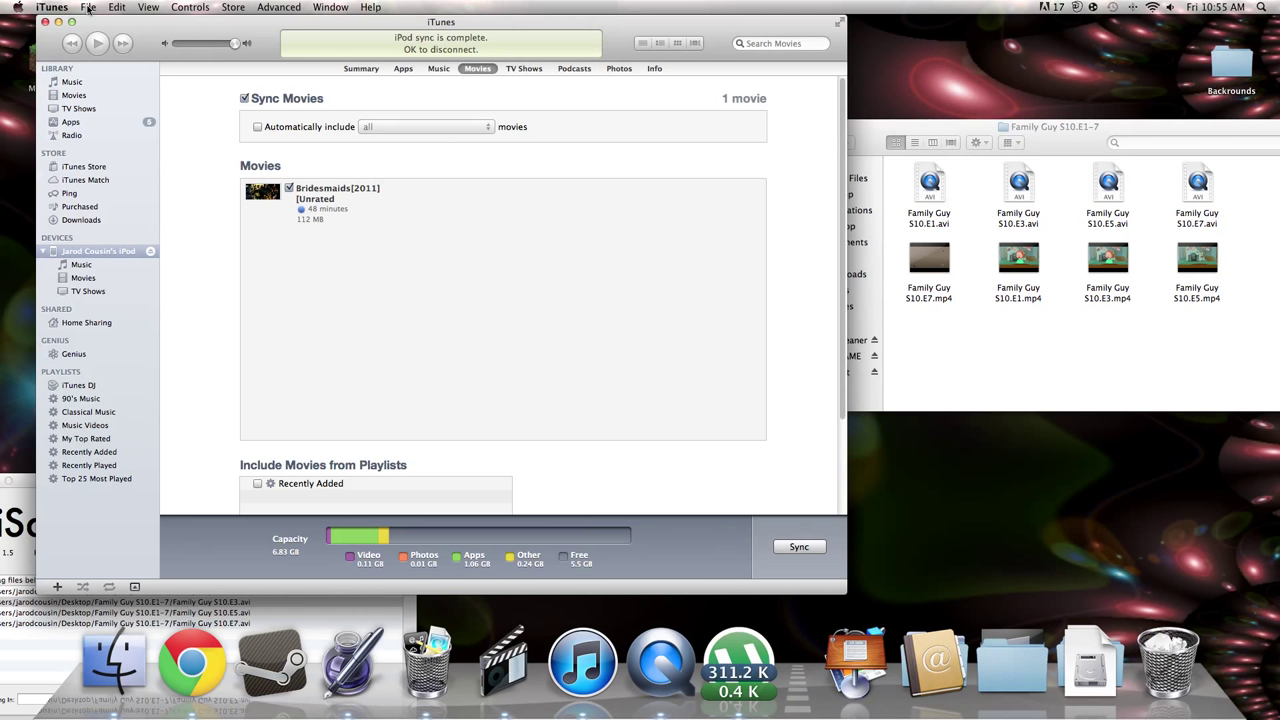
# Step: Add Family Guy S10.E1.mp4 from the desktop's Family Guy S10.E1-7 folder to the iTunes library
pyautogui.click(88, 7)
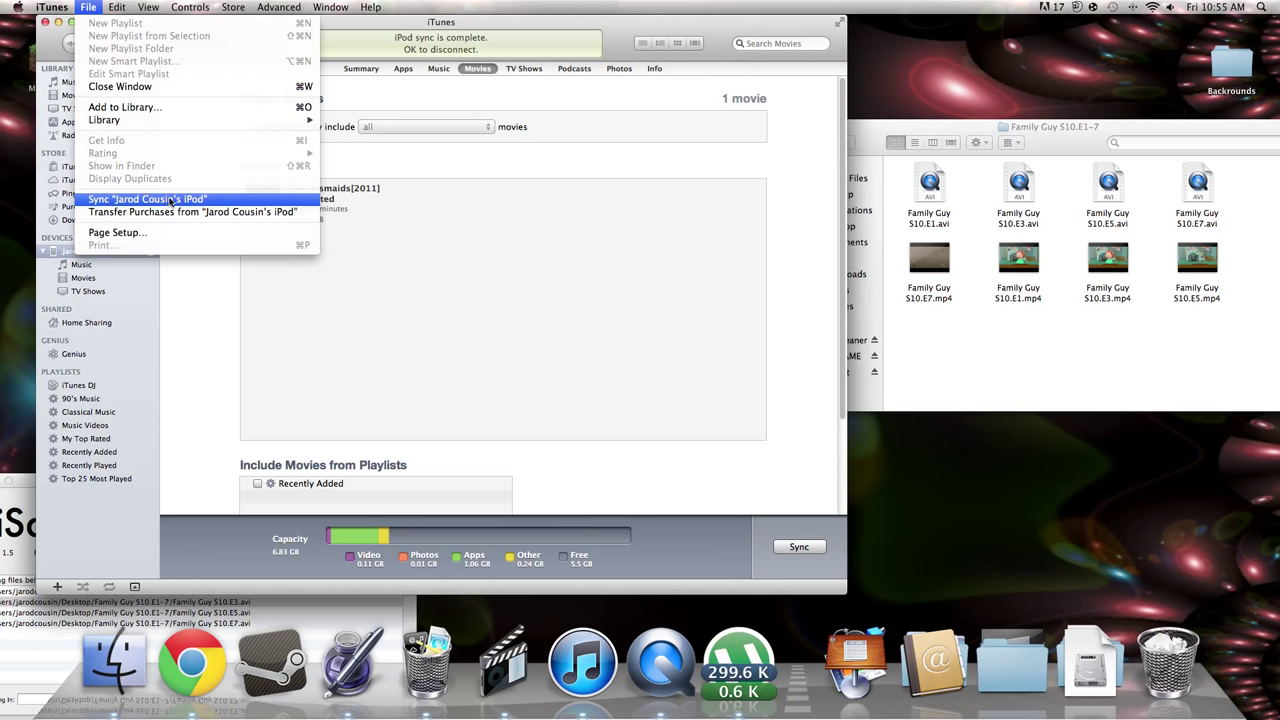
pyautogui.click(561, 341)
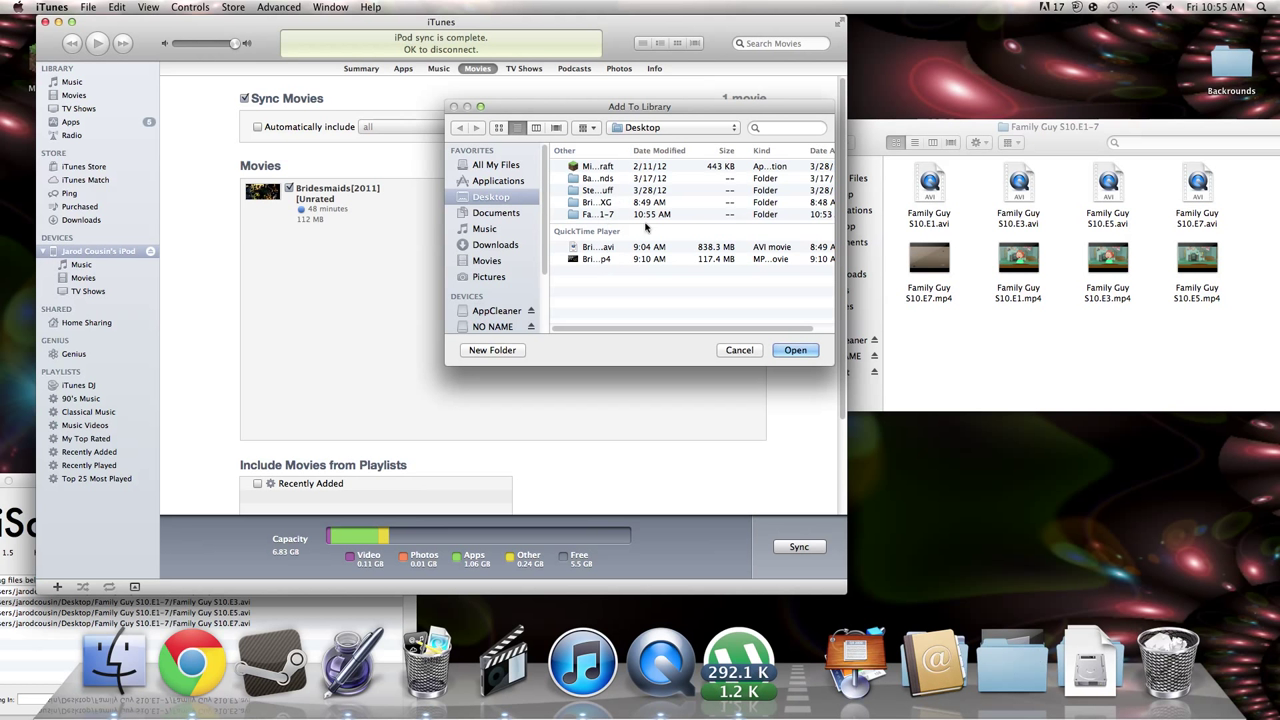
pyautogui.doubleClick(615, 213)
pyautogui.click(635, 174)
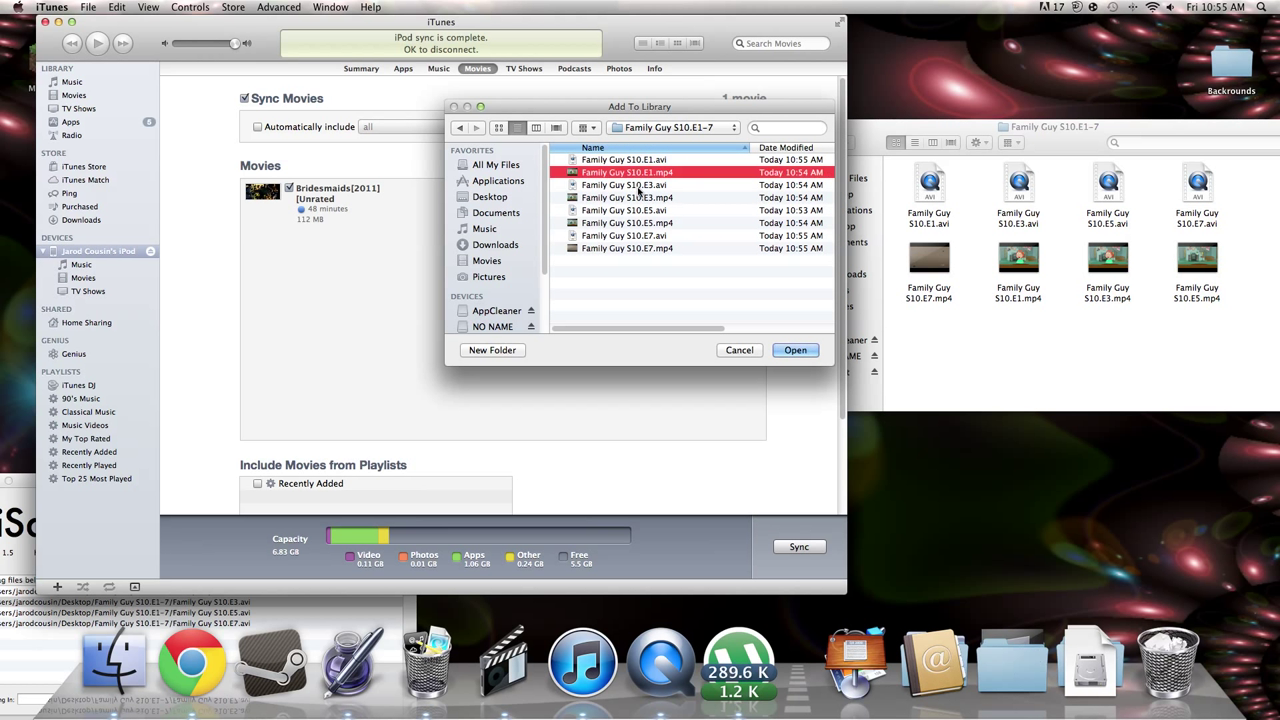
pyautogui.click(800, 352)
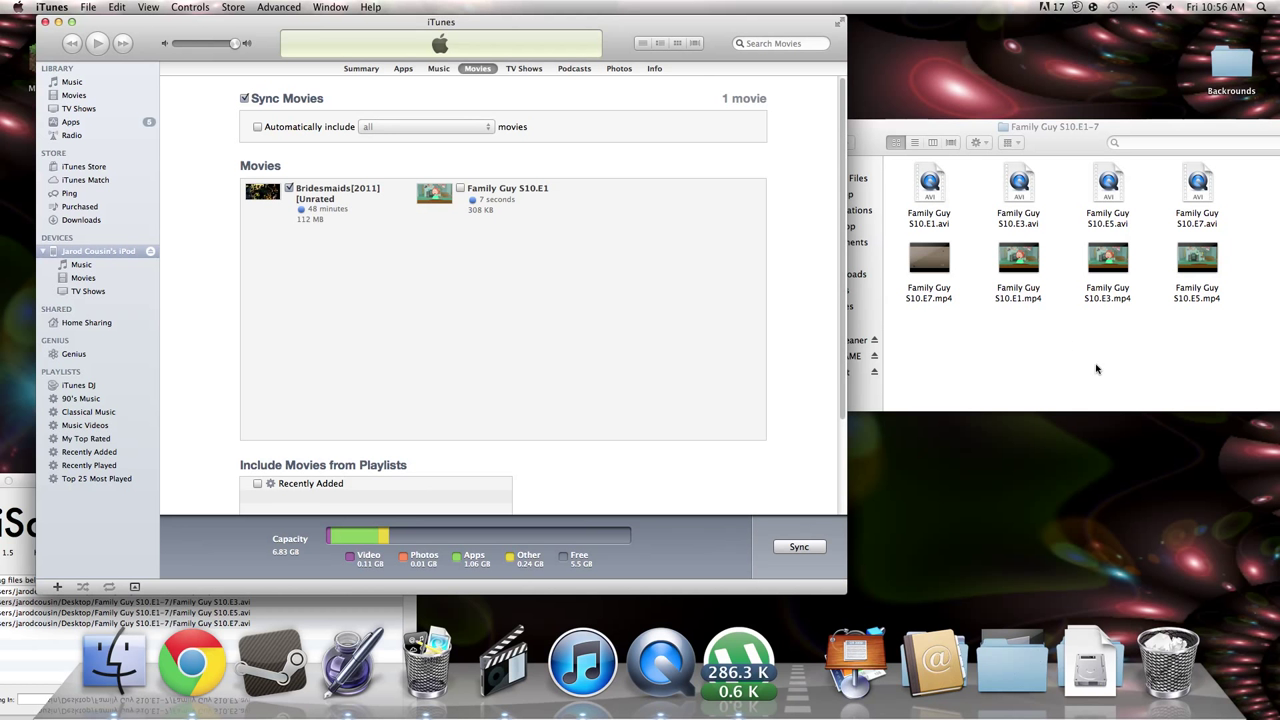
# Step: Open the converted Family Guy S10.E1.mp4 in QuickTime Player, play it, and close its window
pyautogui.click(1015, 280)
pyautogui.doubleClick(1015, 280)
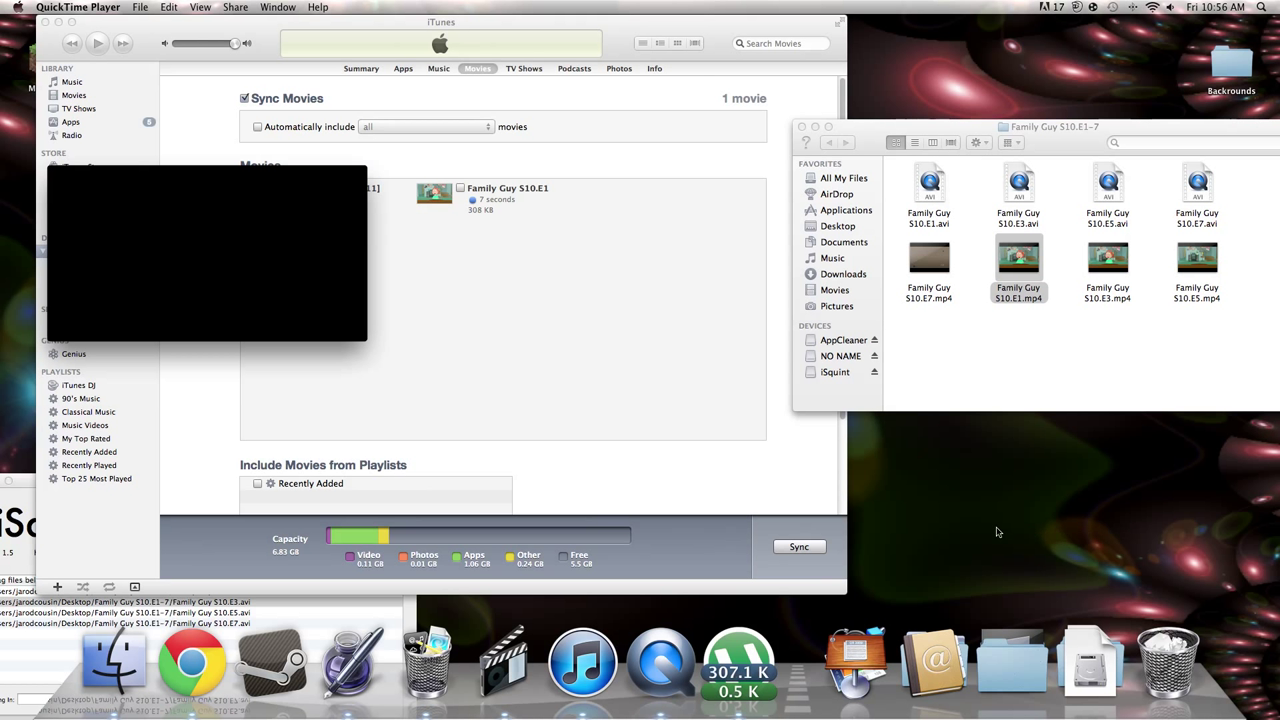
pyautogui.moveTo(304, 220)
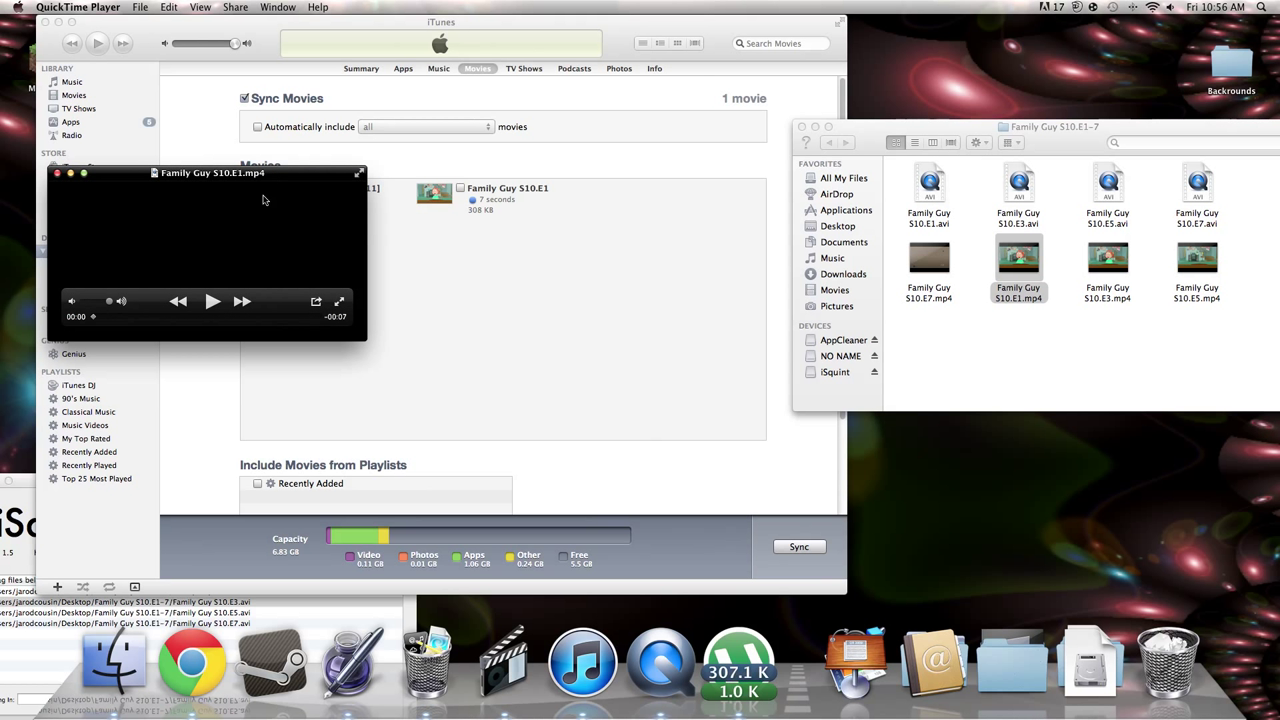
pyautogui.click(211, 302)
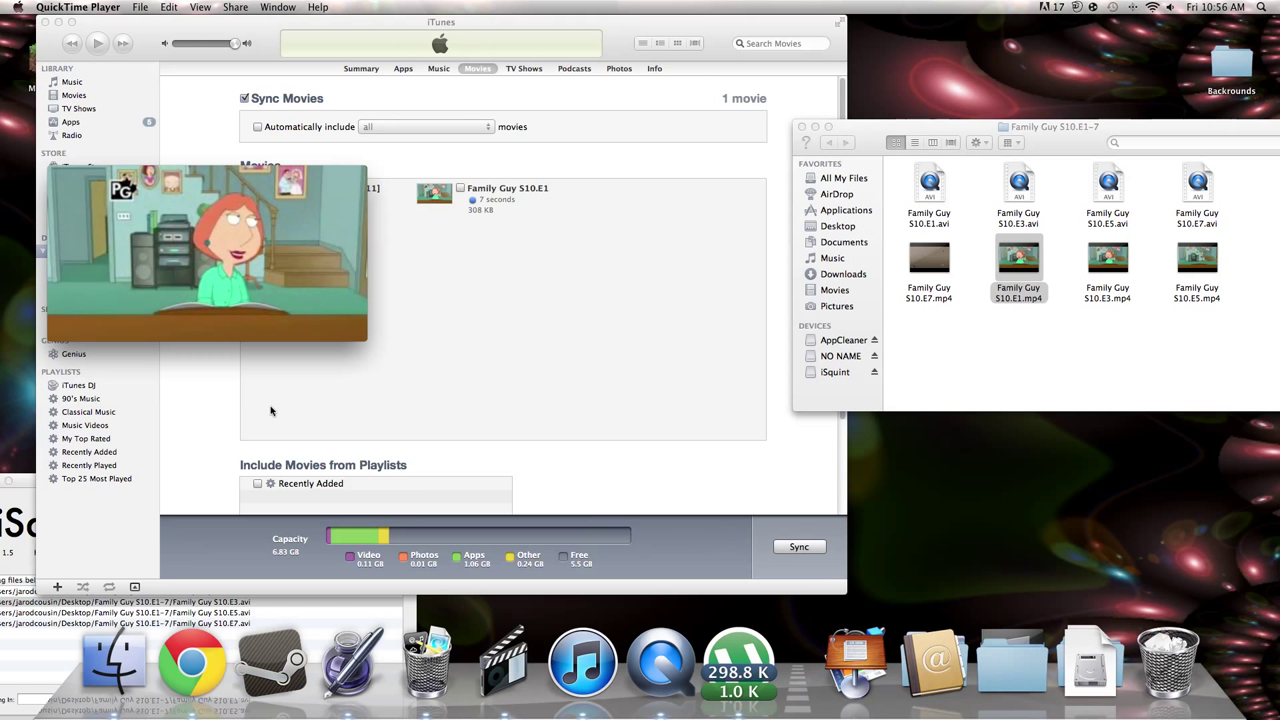
pyautogui.moveTo(261, 301)
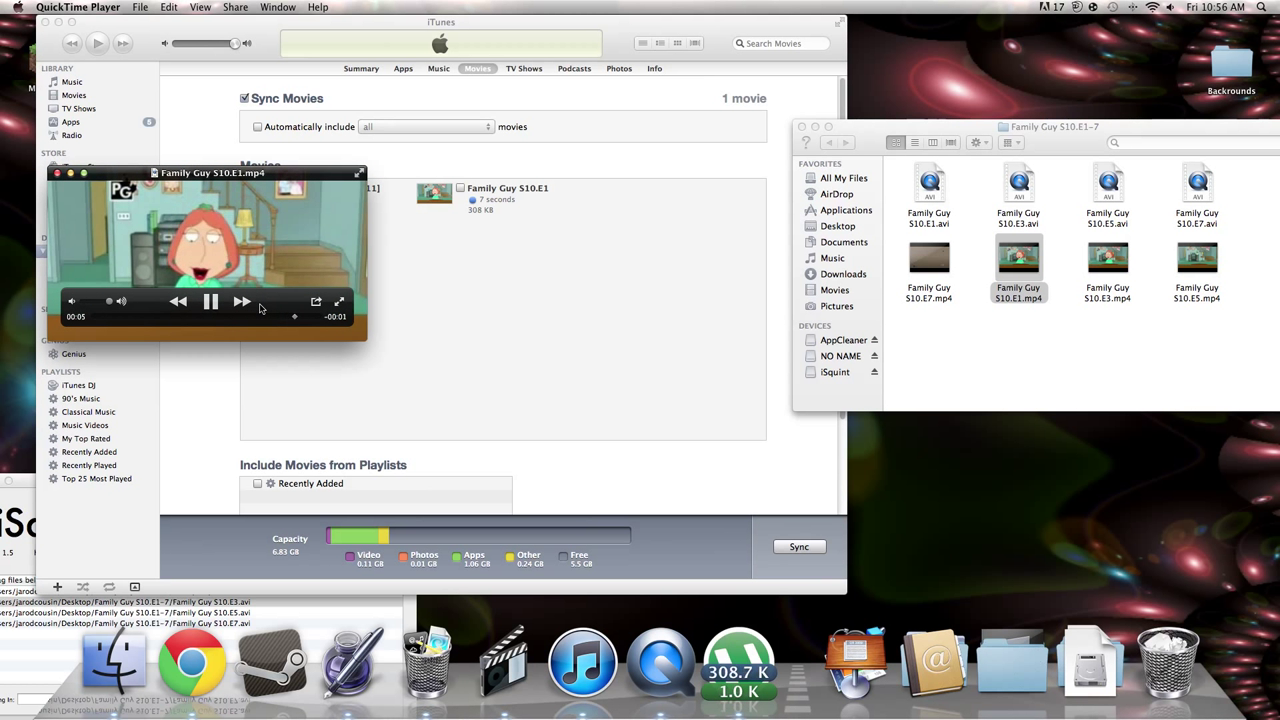
pyautogui.click(58, 173)
# Step: Preview Family Guy S10.E3.mp4 in QuickTime Player, close it, and open Family Guy S10.E7.mp4
pyautogui.click(1104, 270)
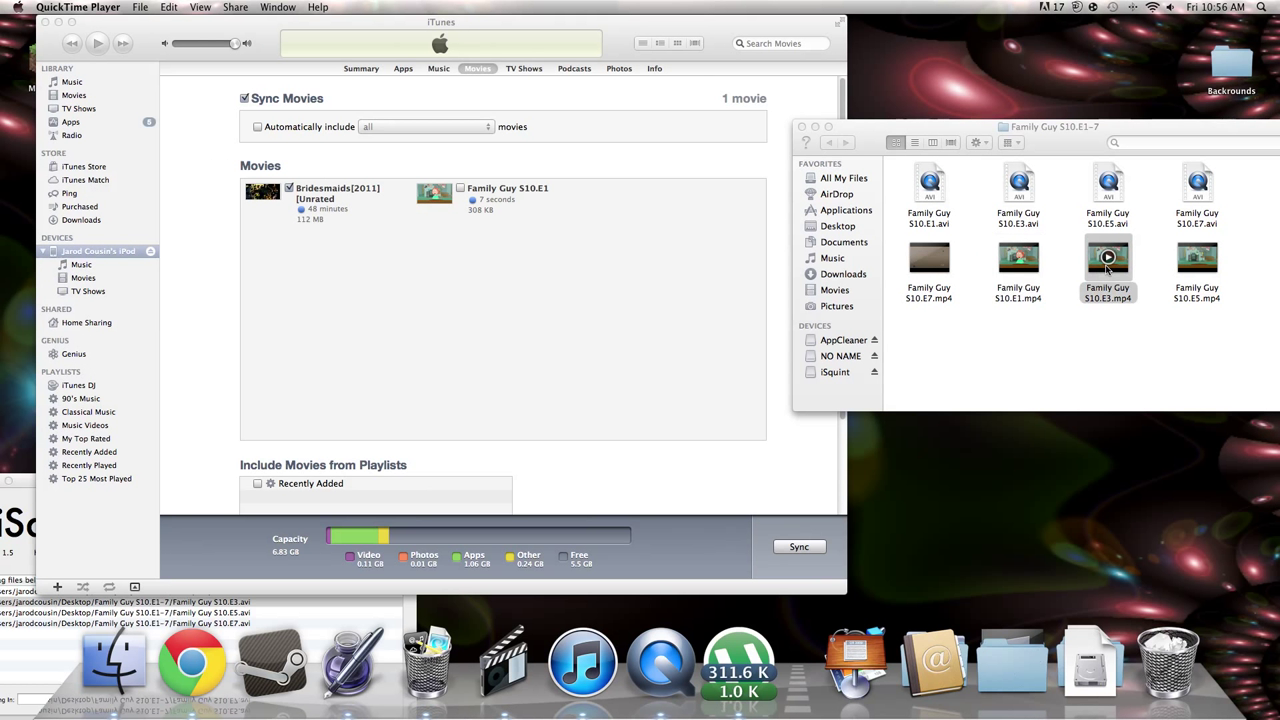
pyautogui.doubleClick(1107, 262)
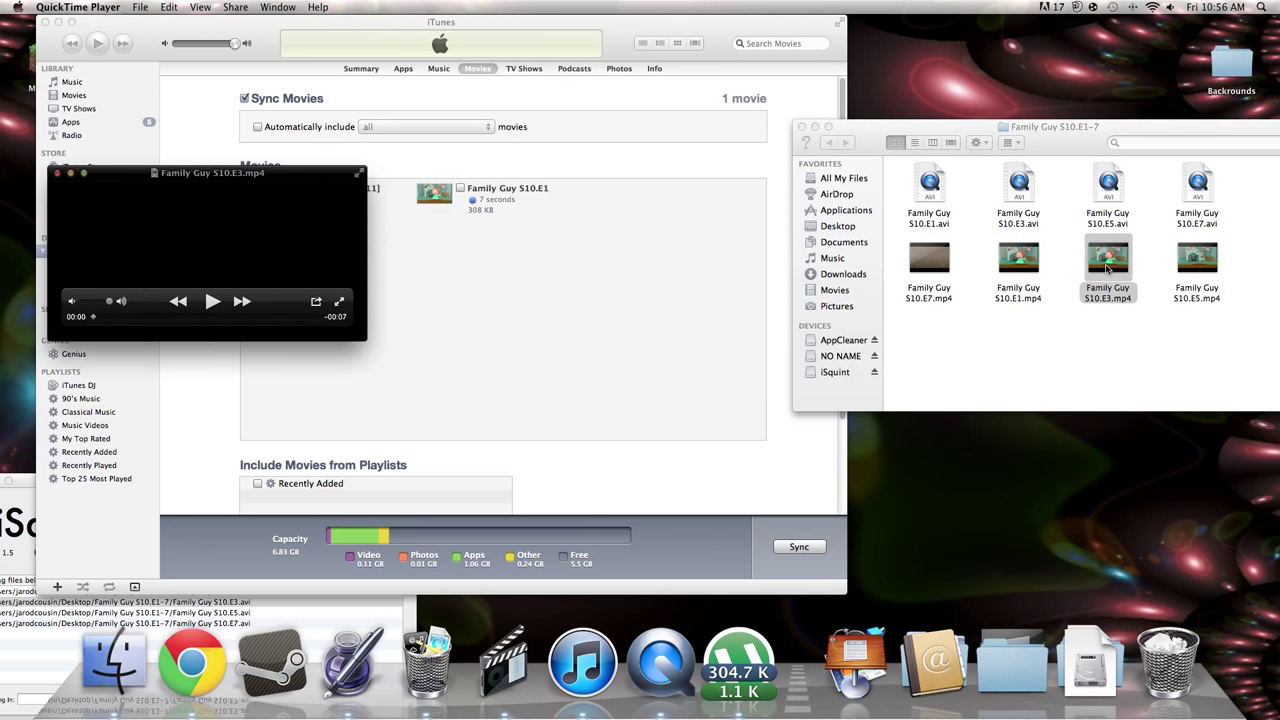
pyautogui.click(58, 173)
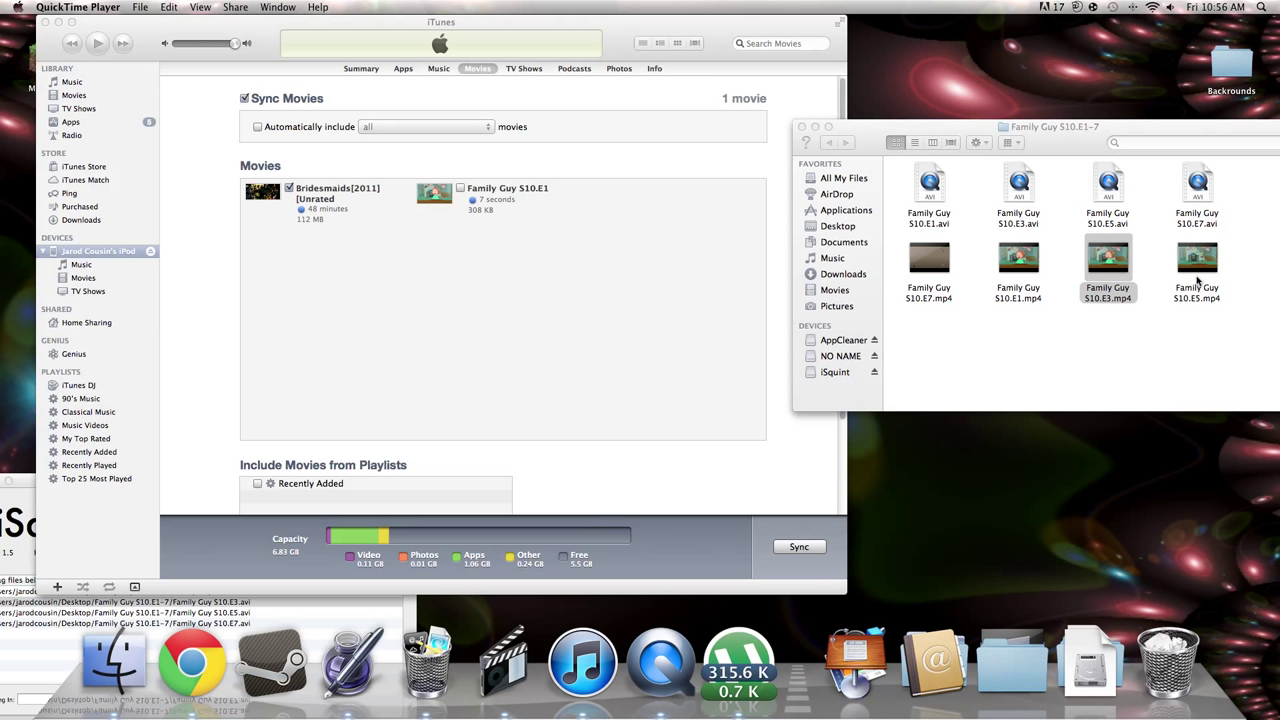
pyautogui.doubleClick(929, 262)
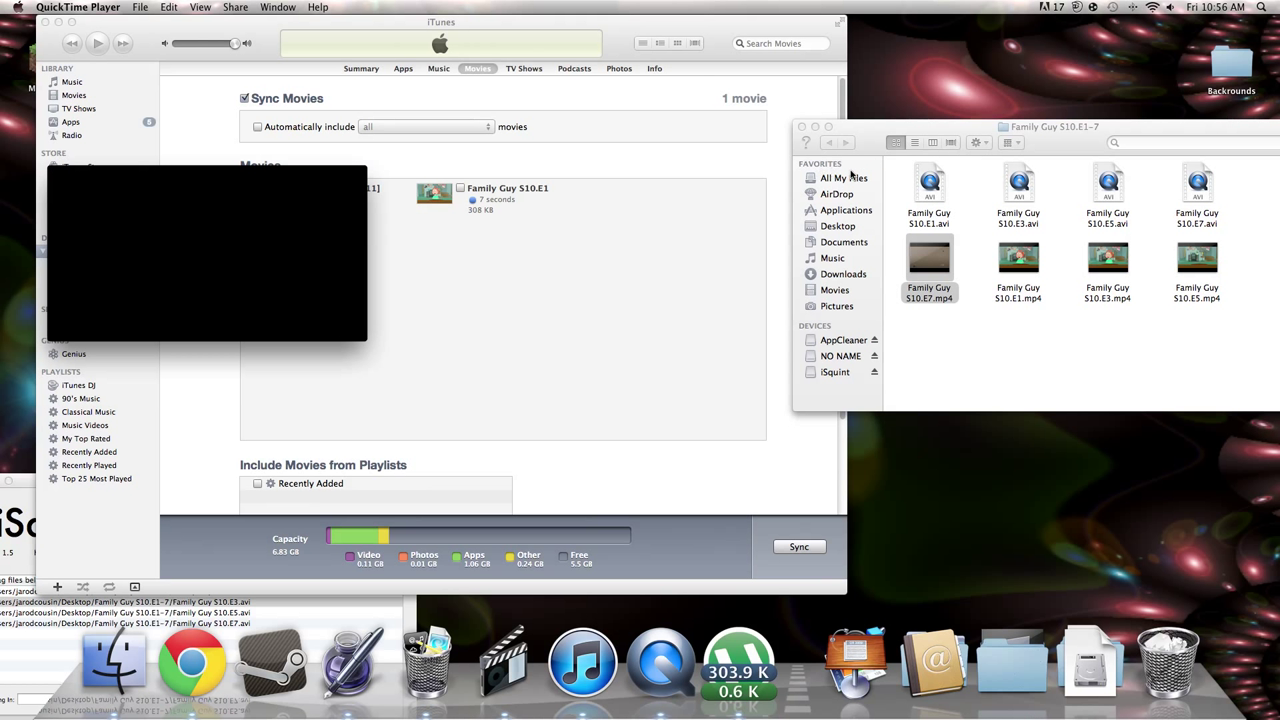
# Step: Check the Family Guy torrent's download progress in µTorrent, glance at QuickTime Player, and return to iTunes
pyautogui.click(738, 660)
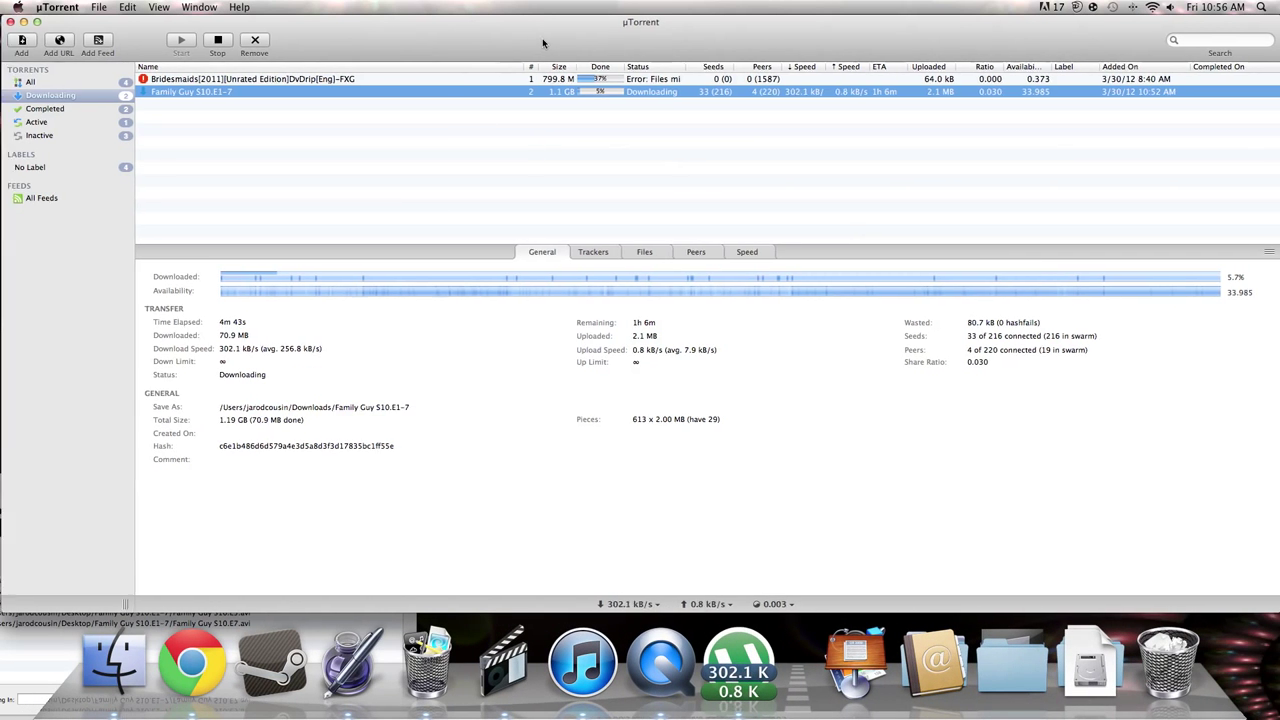
pyautogui.press('super+m')
pyautogui.click(706, 428)
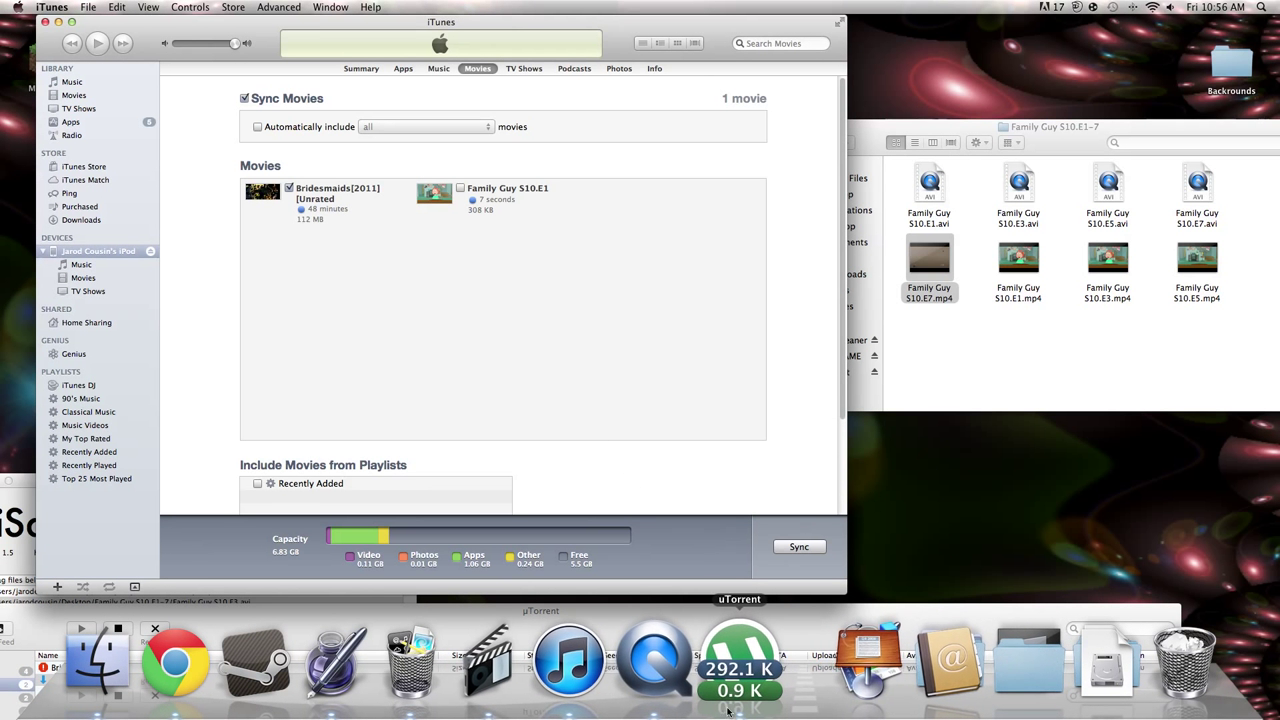
pyautogui.click(662, 688)
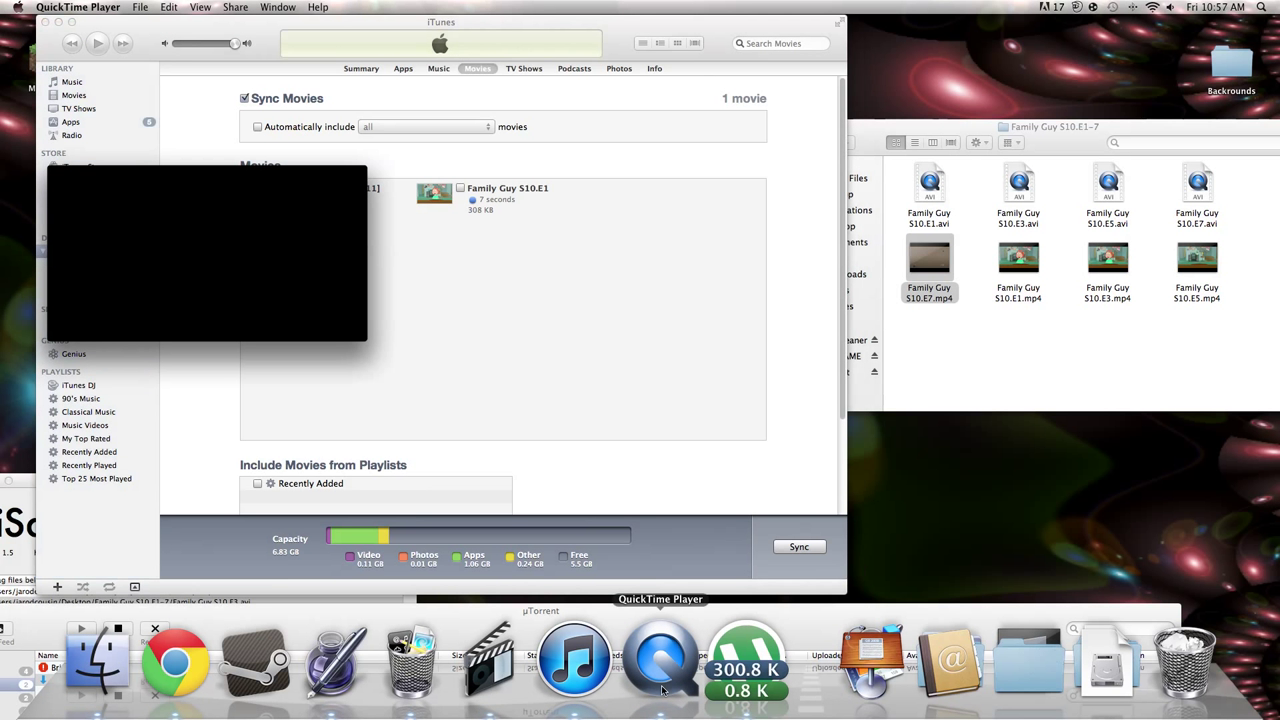
pyautogui.click(474, 366)
# Step: Toggle the Bridesmaids movie's sync selection off and on again, and select Family Guy S10.E1 in the iPod's movie list
pyautogui.click(289, 188)
pyautogui.click(289, 188)
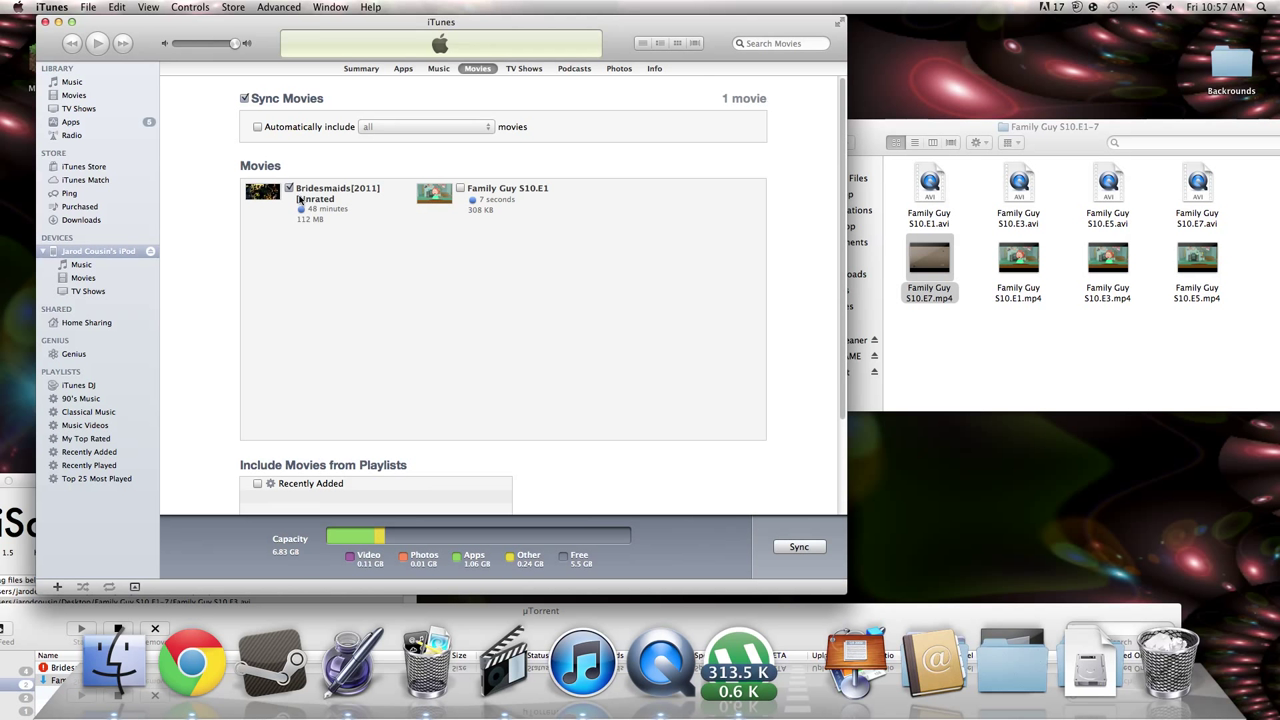
pyautogui.click(470, 218)
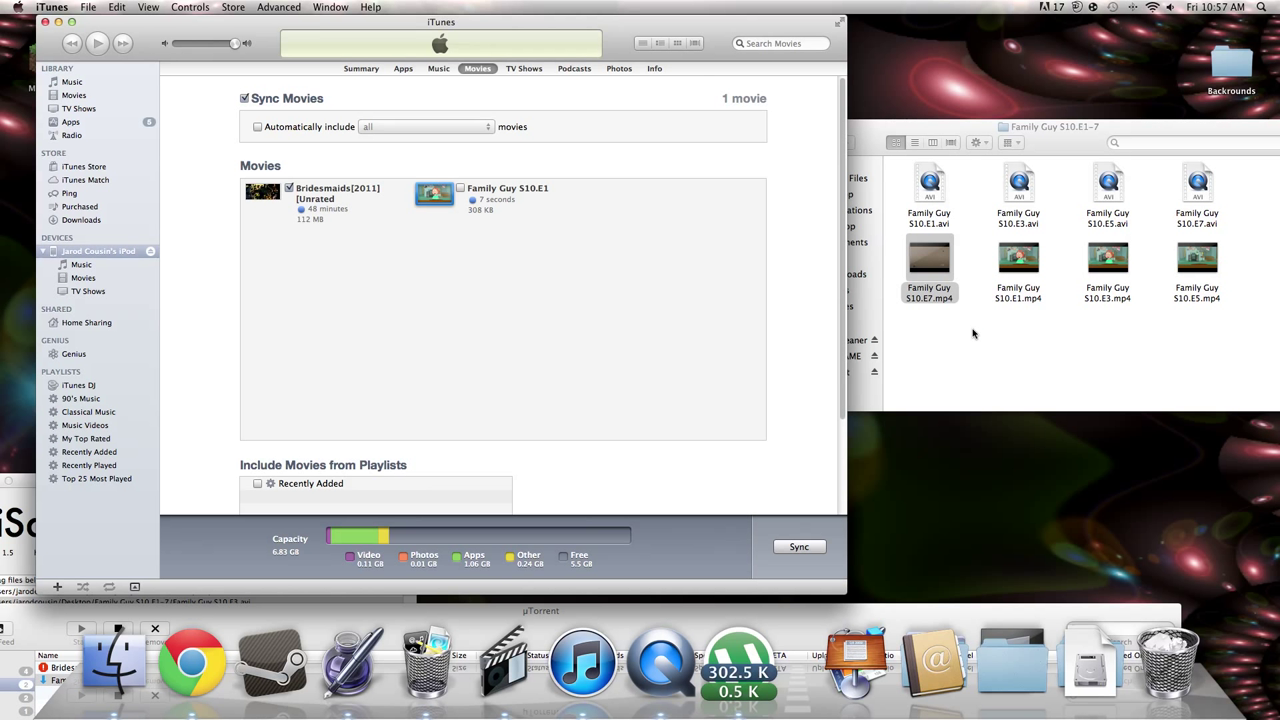
# Step: Shift the µTorrent window upward behind iTunes and bring iTunes back to the front
pyautogui.click(838, 614)
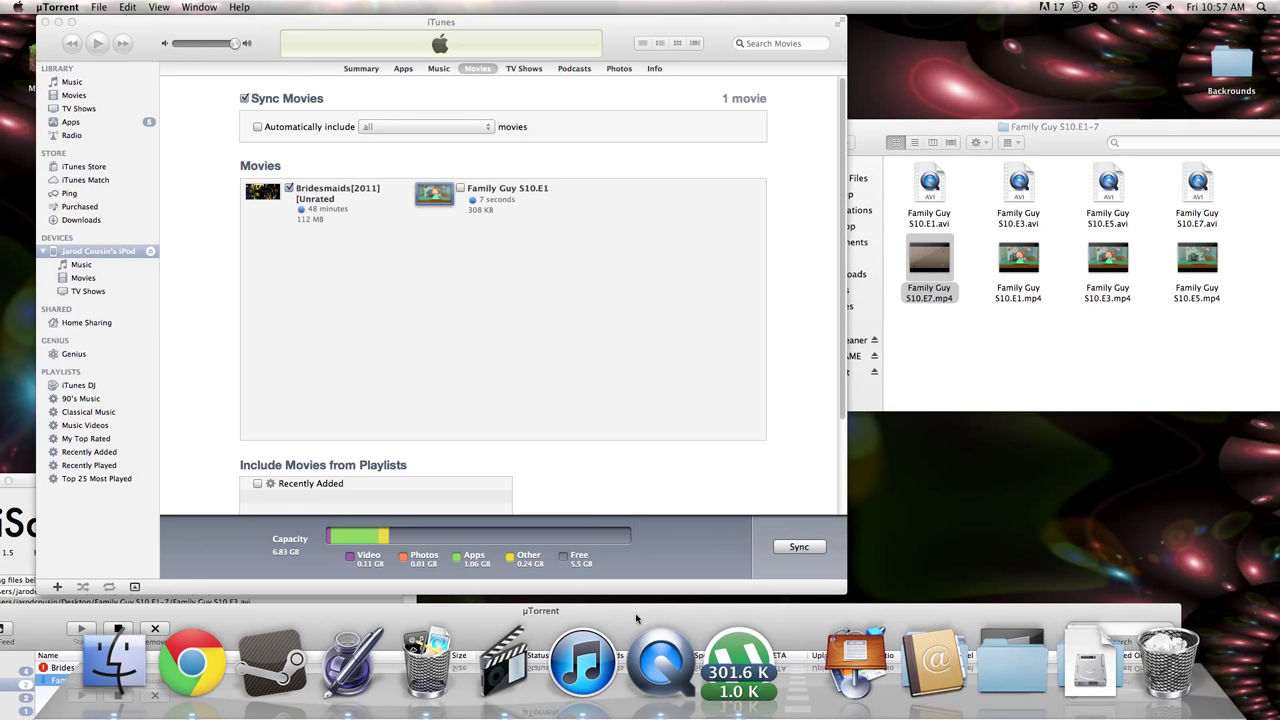
pyautogui.moveTo(635, 614); pyautogui.dragTo(729, 600)
pyautogui.click(517, 539)
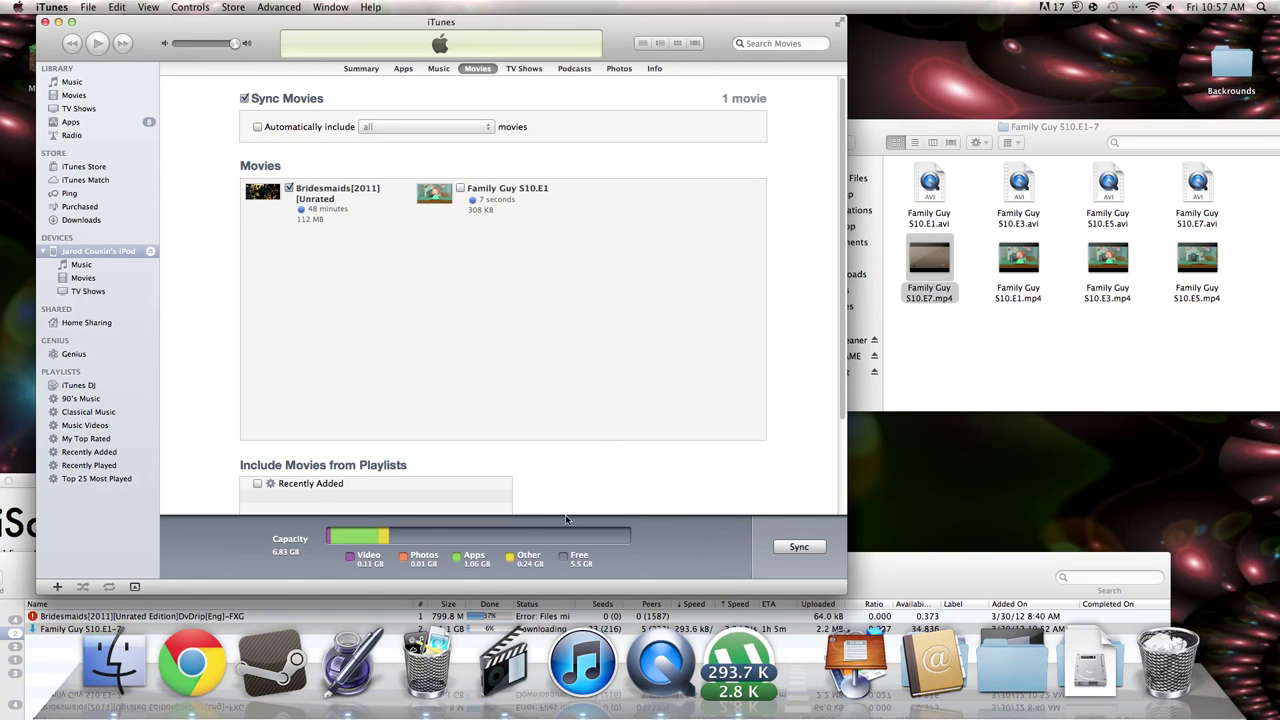
# Step: Open Family Guy S10.E7.mp4 in QuickTime Player and move the iSquint, folder and iTunes windows lower to clear the desktop
pyautogui.doubleClick(929, 258)
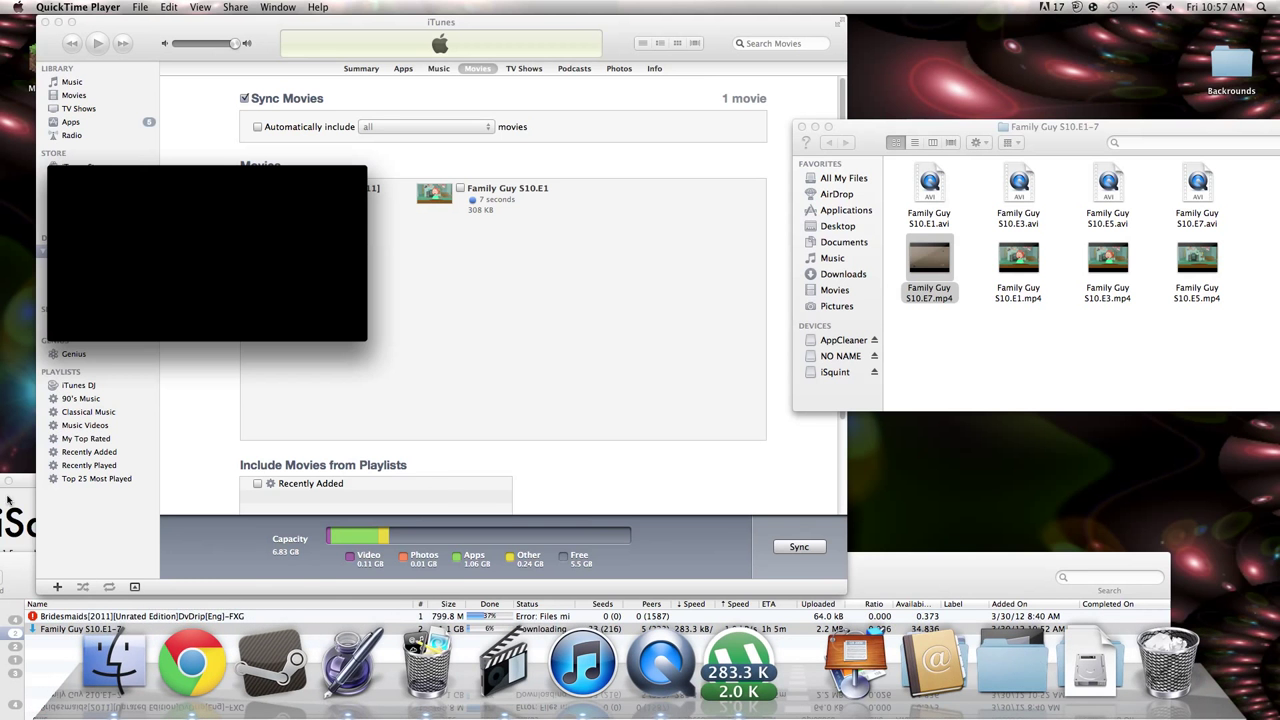
pyautogui.moveTo(28, 488); pyautogui.dragTo(877, 520)
pyautogui.moveTo(1049, 144); pyautogui.dragTo(1001, 518)
pyautogui.moveTo(770, 29); pyautogui.dragTo(406, 434)
pyautogui.doubleClick(406, 434)
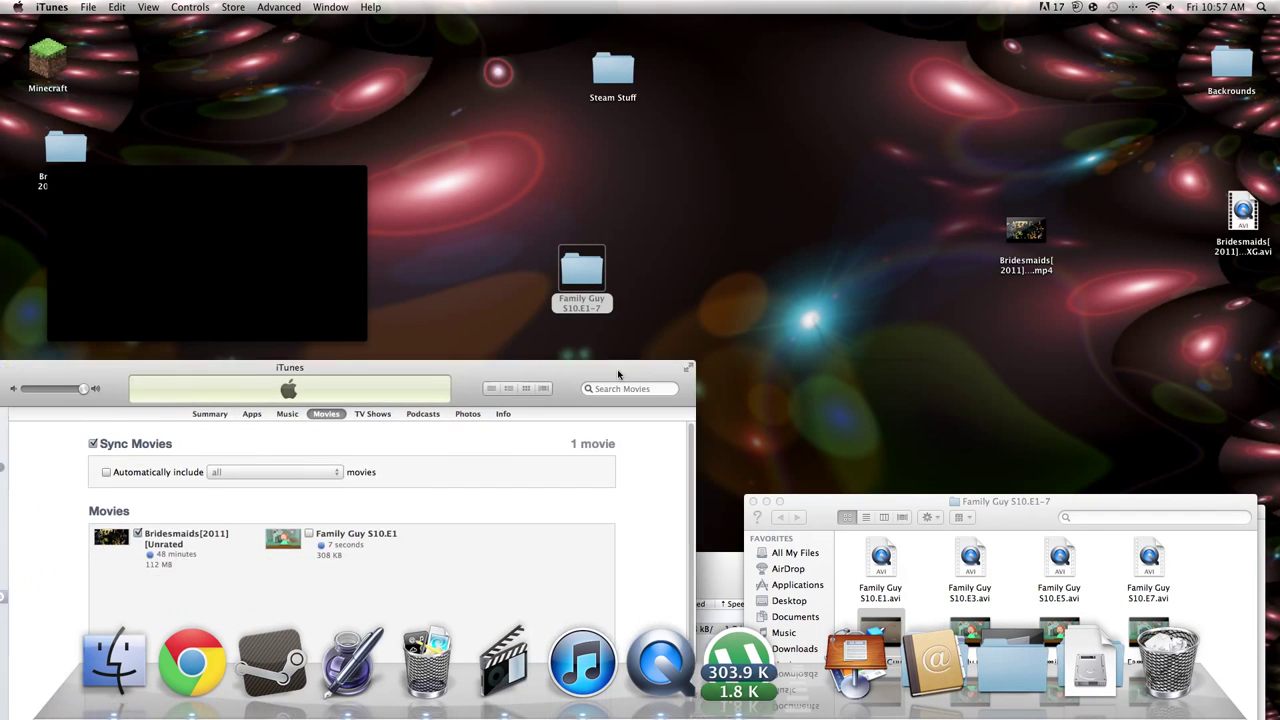